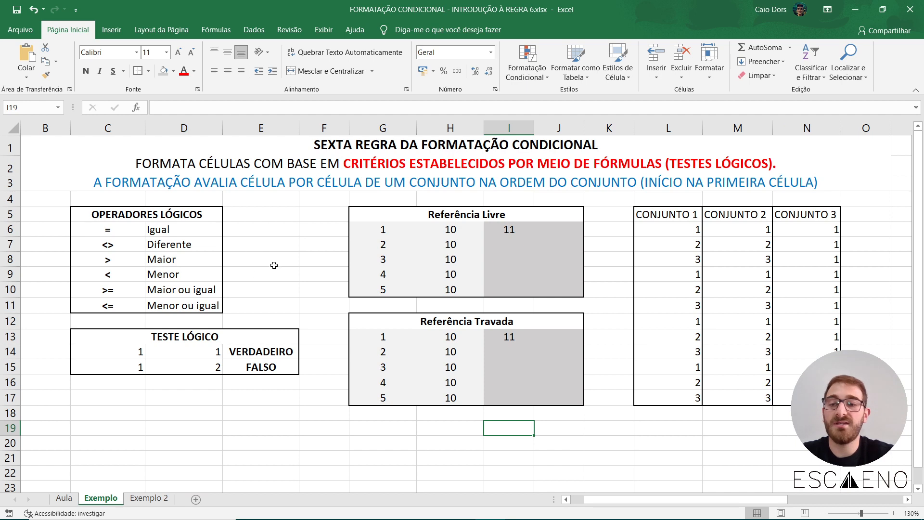
Review the list of logical operators in C6:C11 and the logical test table below it.
click(275, 246)
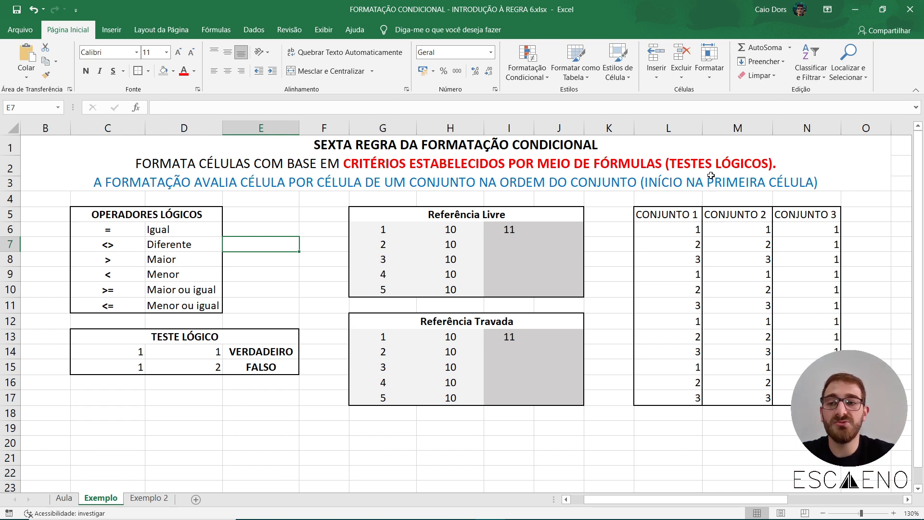
click(287, 268)
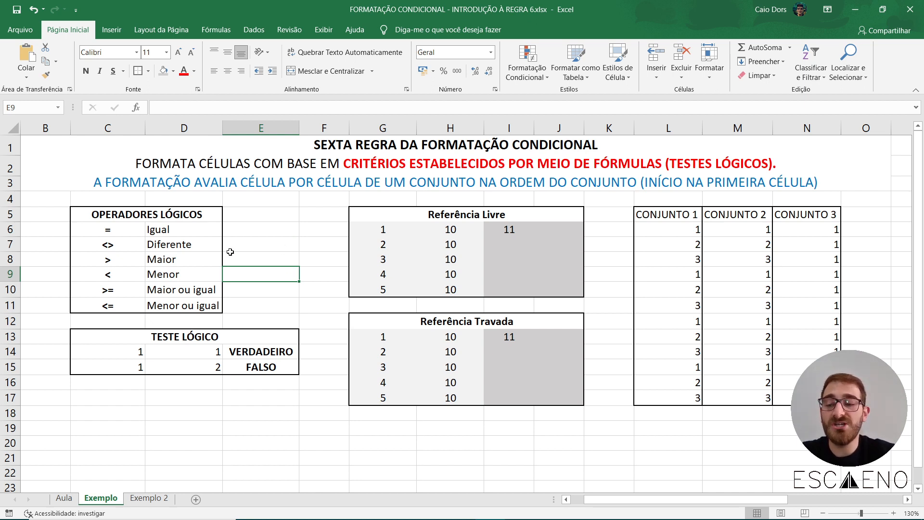
drag(106, 229, 123, 305)
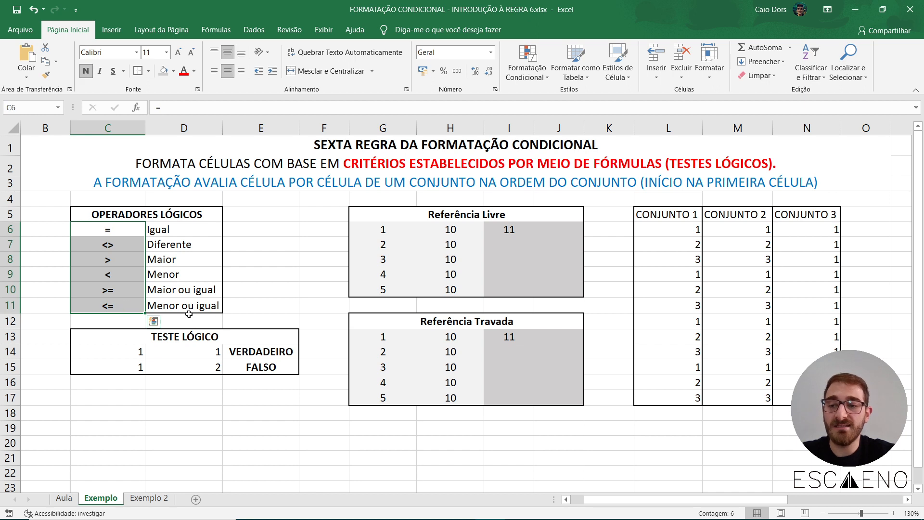
click(240, 306)
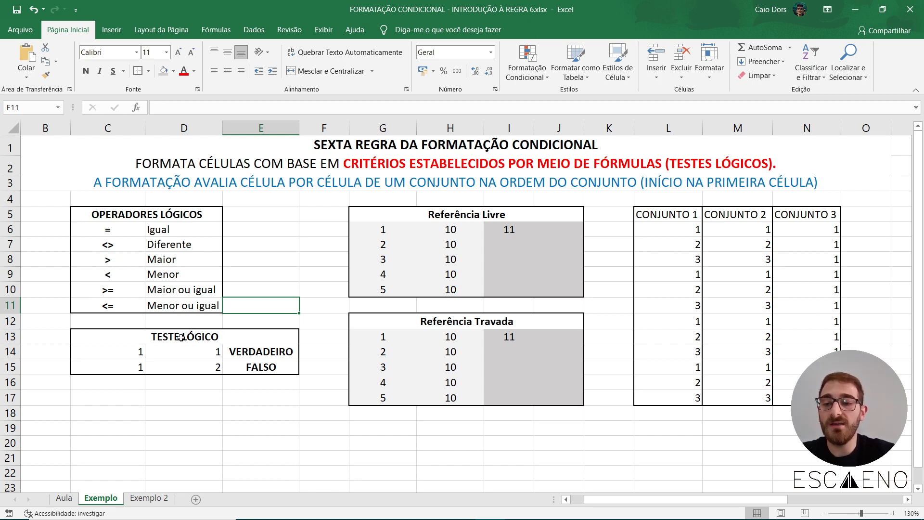
click(244, 337)
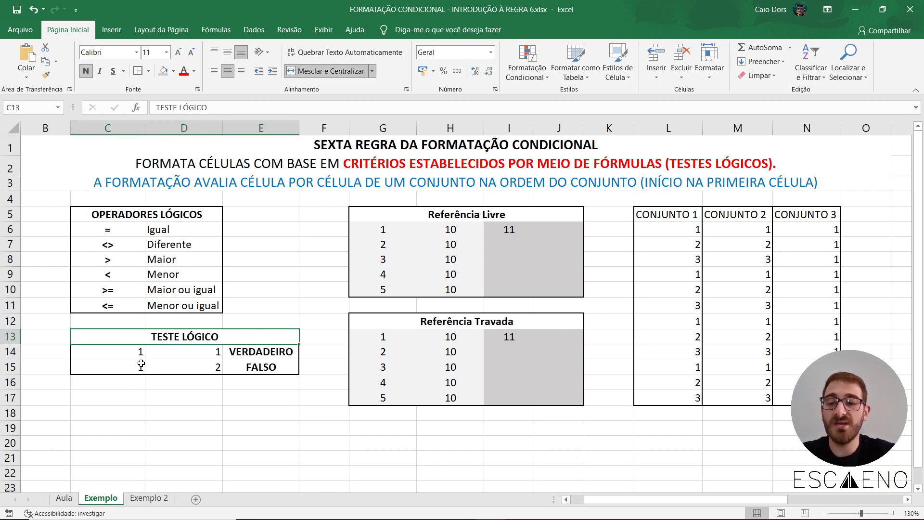
drag(113, 356, 190, 368)
click(202, 427)
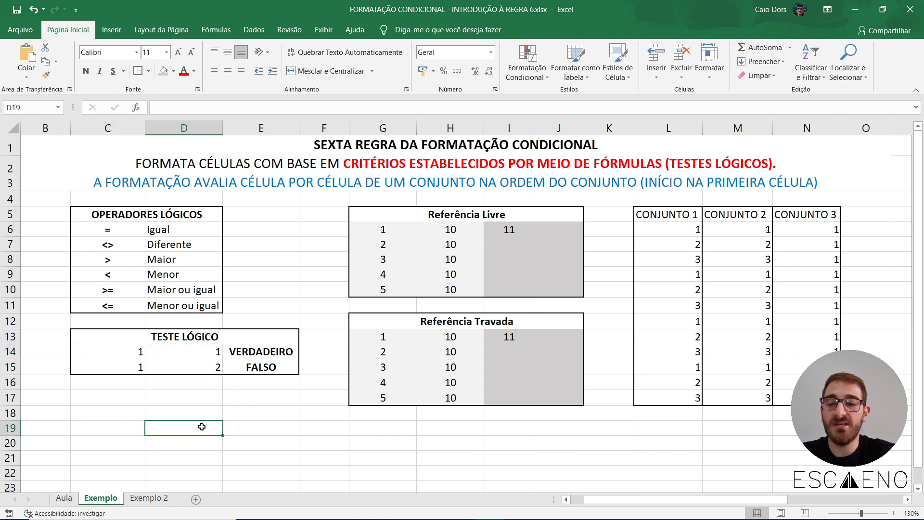
Inspect the equality formulas in E14 and E15 and the cells they compare, leaving both formulas as they are.
double_click(267, 356)
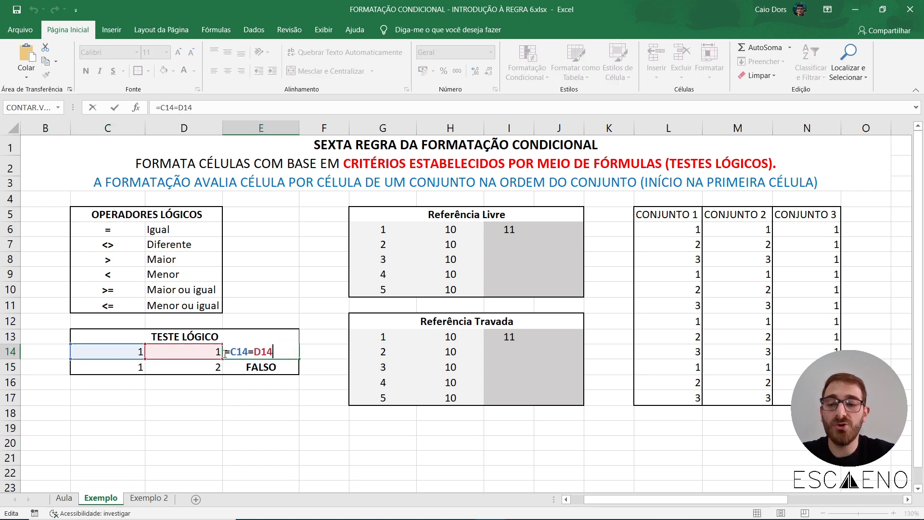
drag(224, 354, 231, 354)
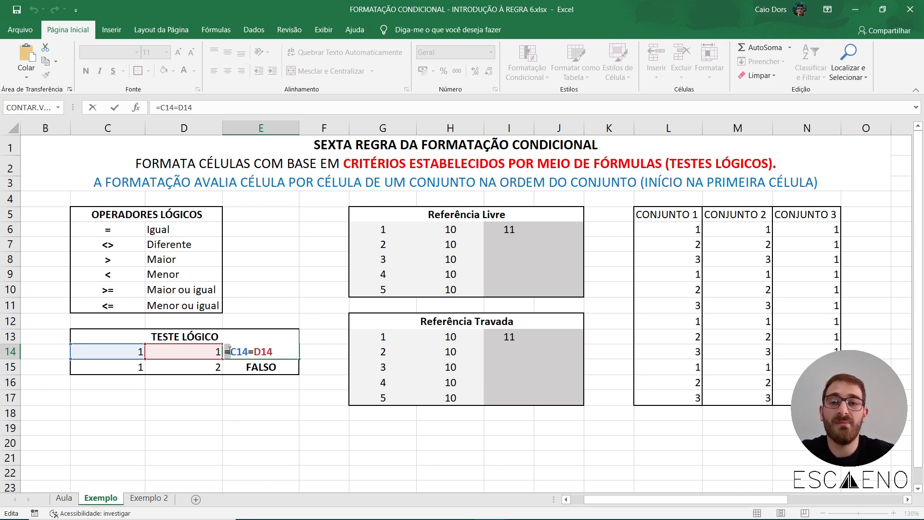
drag(232, 351, 273, 351)
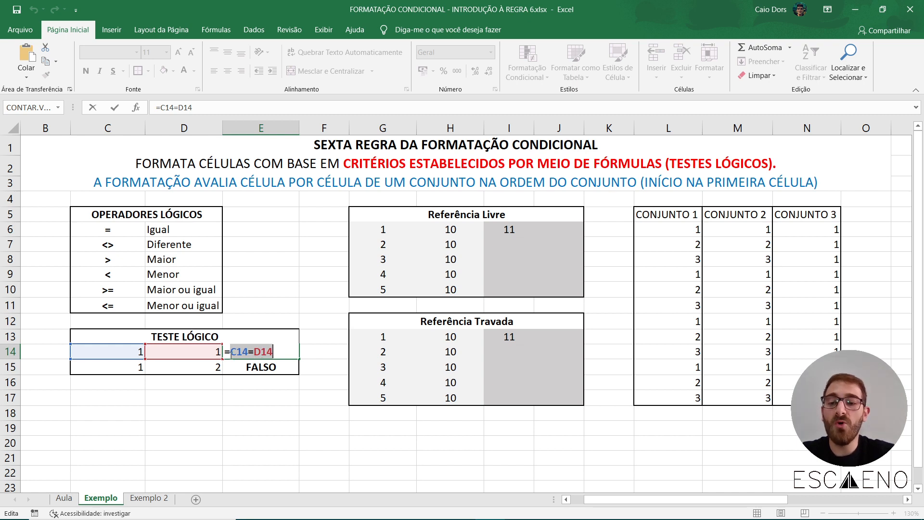
double_click(243, 350)
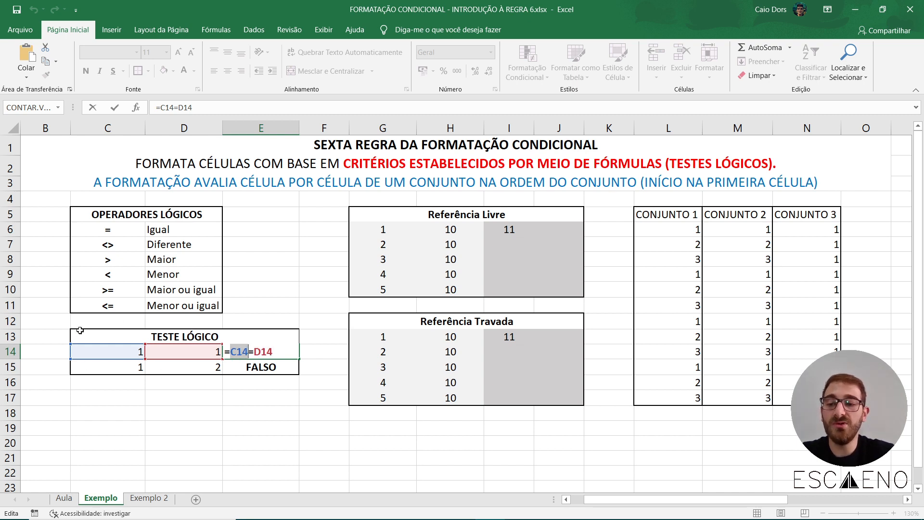
drag(249, 354, 258, 350)
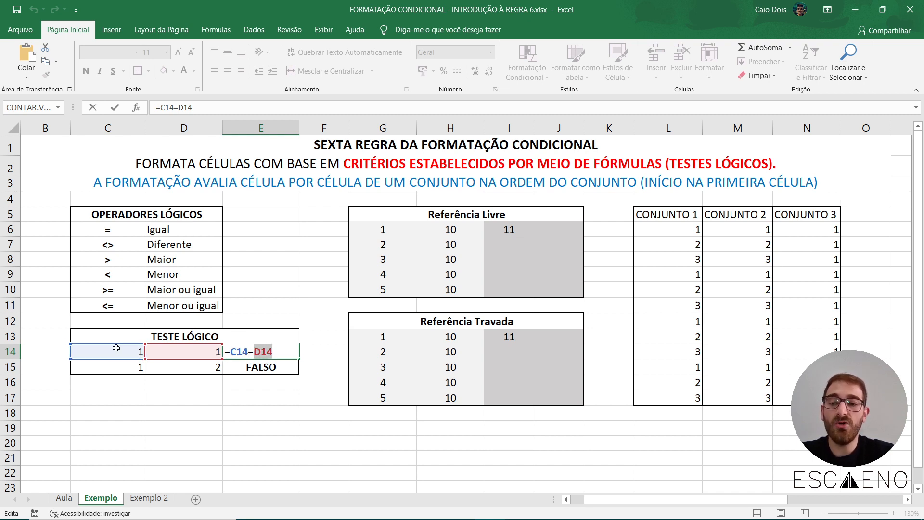
key(Return)
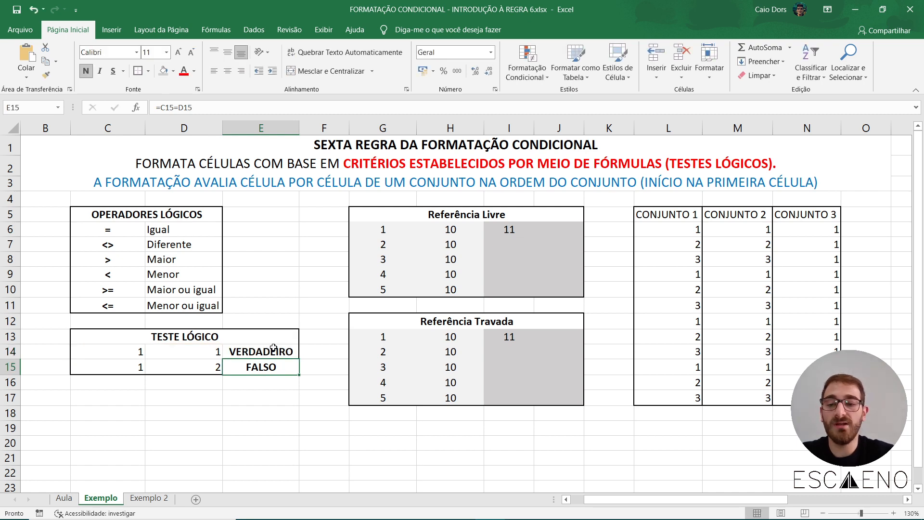
double_click(254, 366)
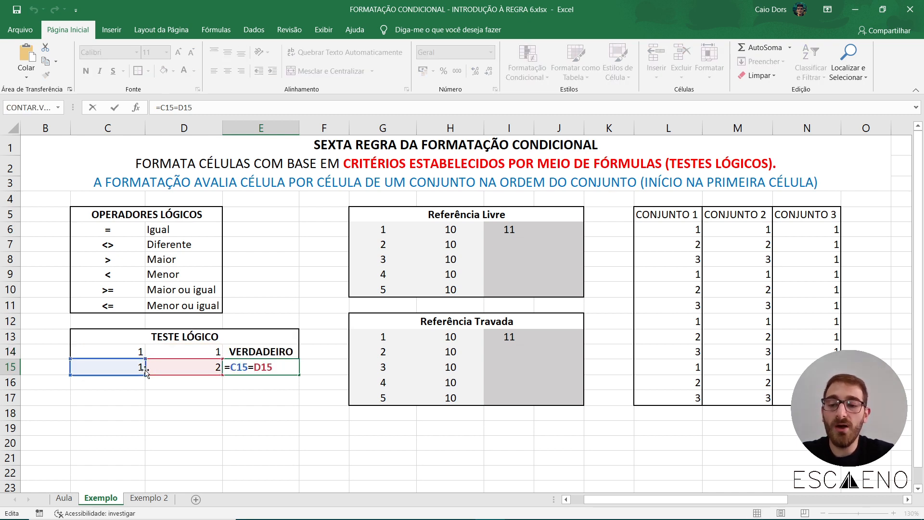
key(Return)
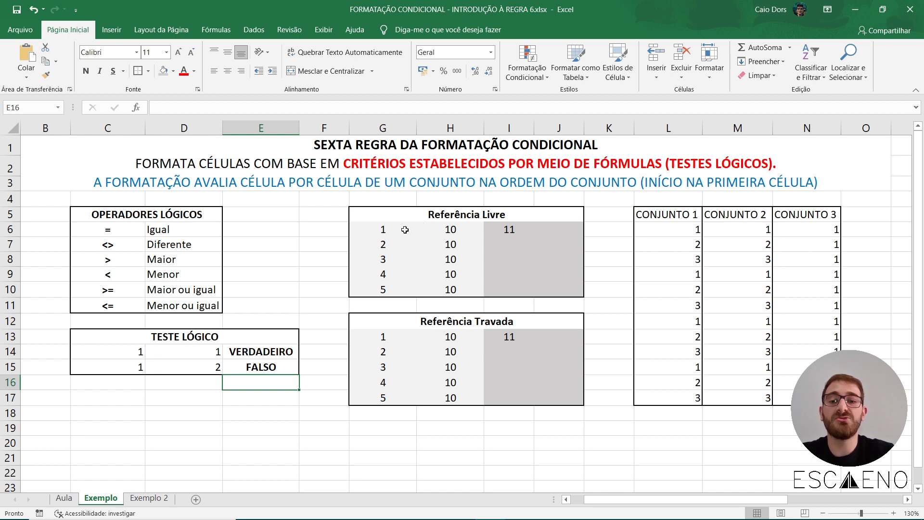
Copy the relative-reference sum in I6 of the Referência Livre table down to I10.
click(381, 228)
double_click(511, 230)
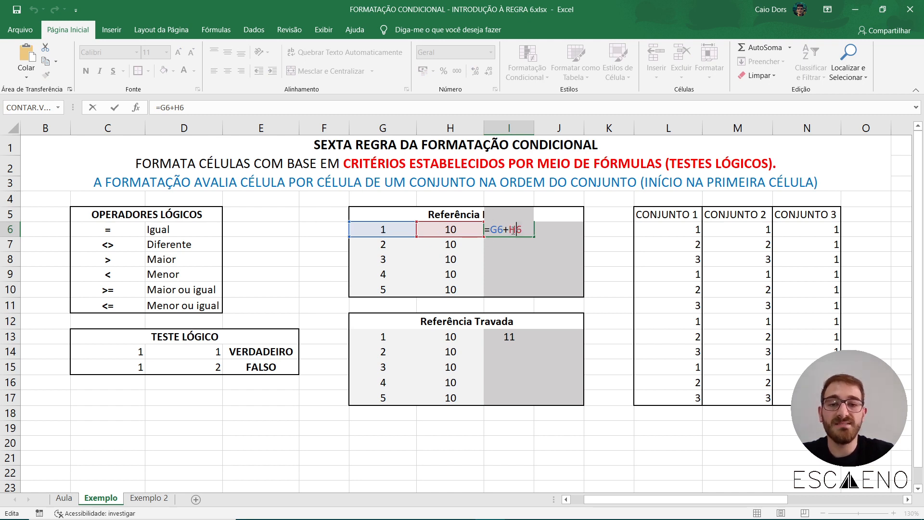
click(491, 231)
key(Return)
click(491, 231)
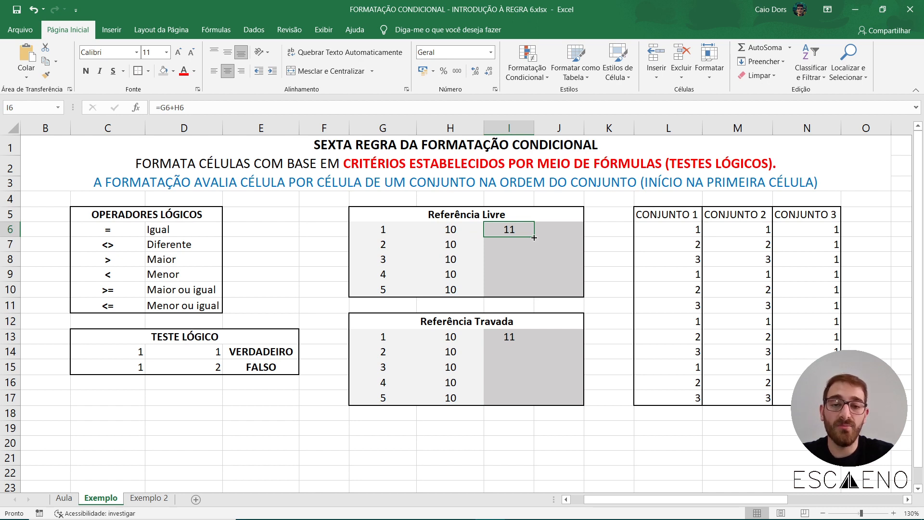
drag(534, 238, 534, 294)
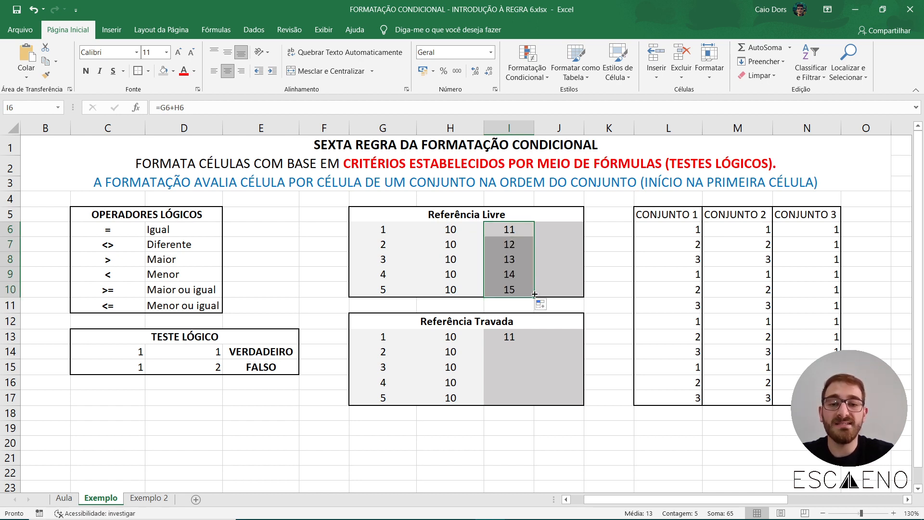
Compare the formulas in I6, I7 and I8 to see how their relative references shift from row to row.
double_click(519, 260)
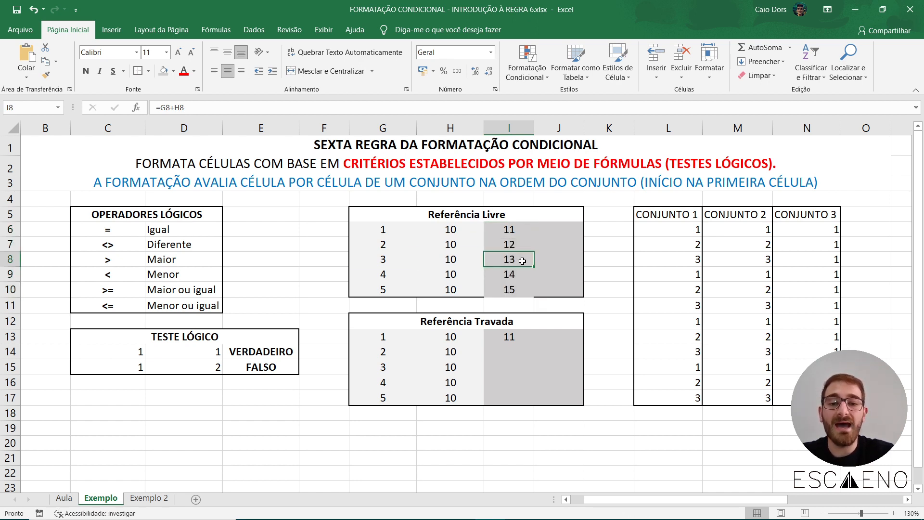
double_click(508, 229)
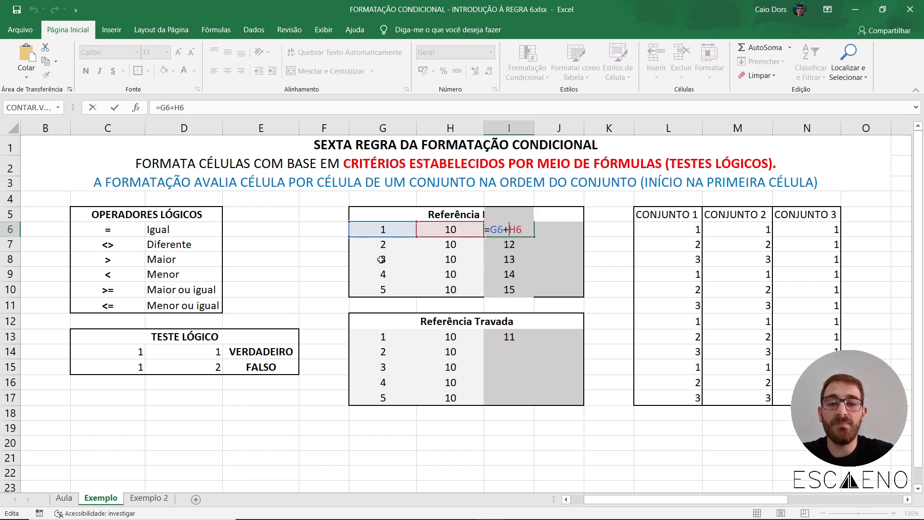
key(Escape)
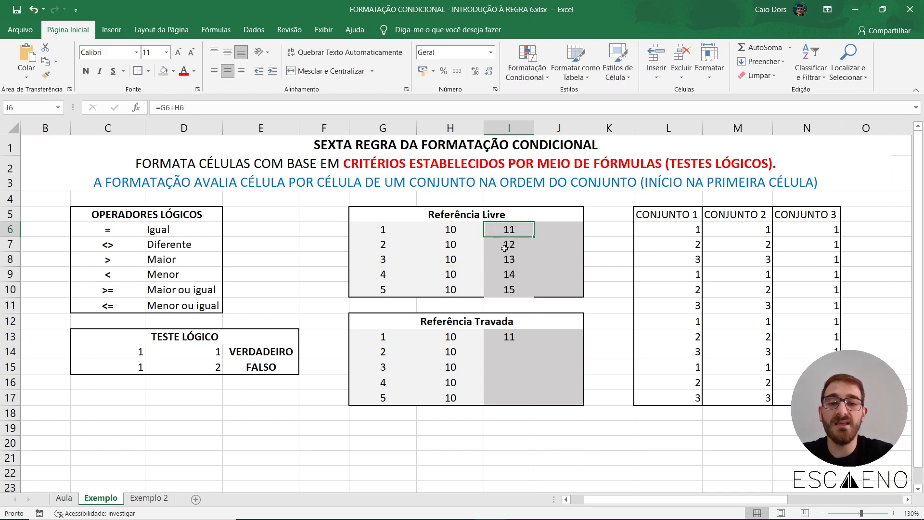
double_click(504, 248)
key(Escape)
click(521, 261)
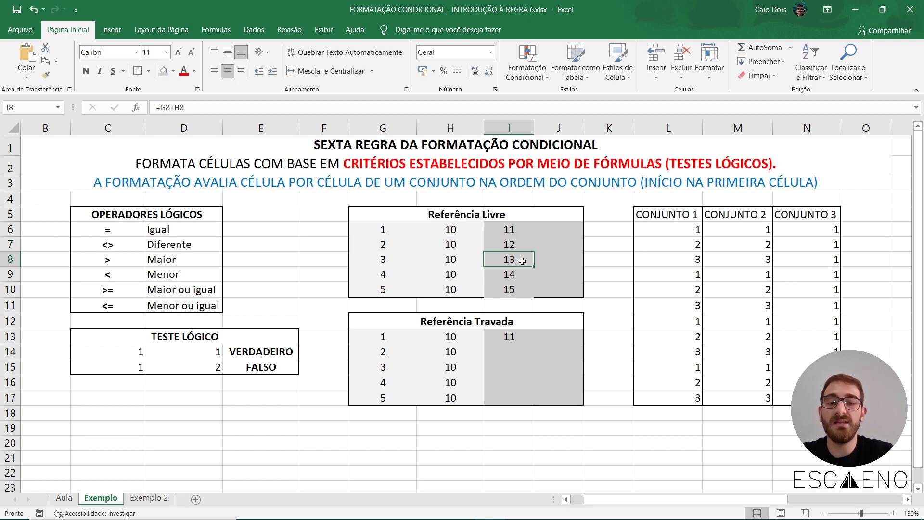
double_click(522, 260)
key(Escape)
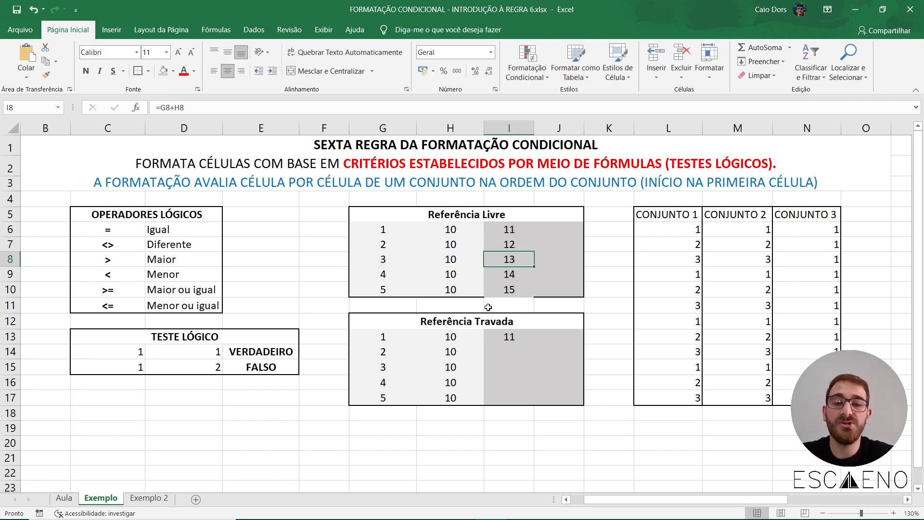
Fill the I6 formula across the range I6:J10 and check the references in J9.
click(499, 230)
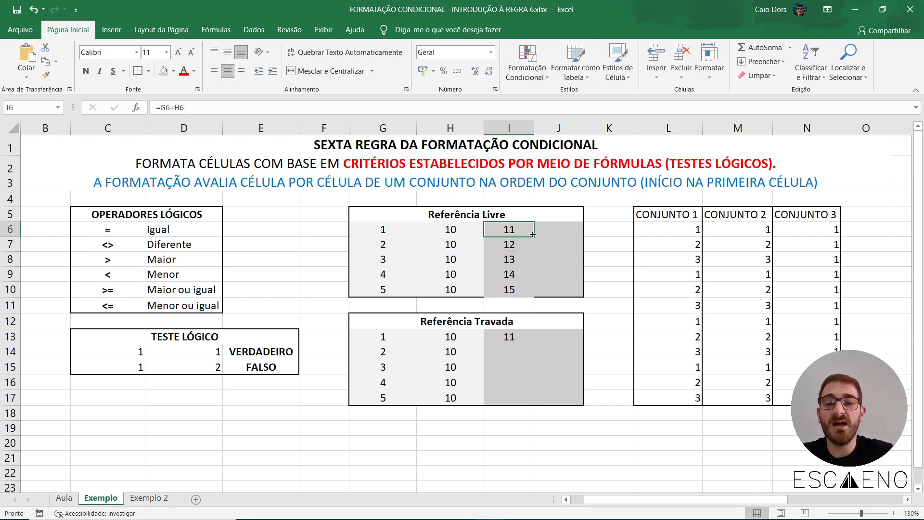
drag(533, 236, 584, 295)
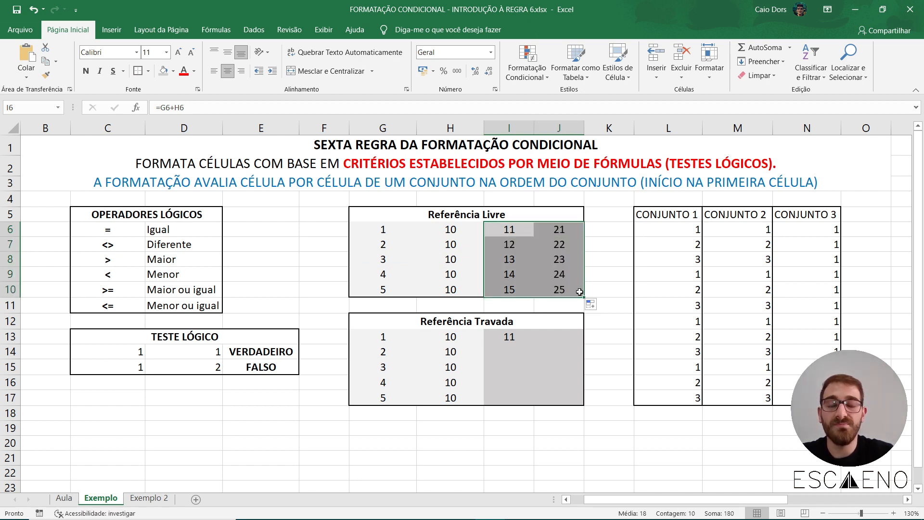
click(606, 245)
double_click(556, 272)
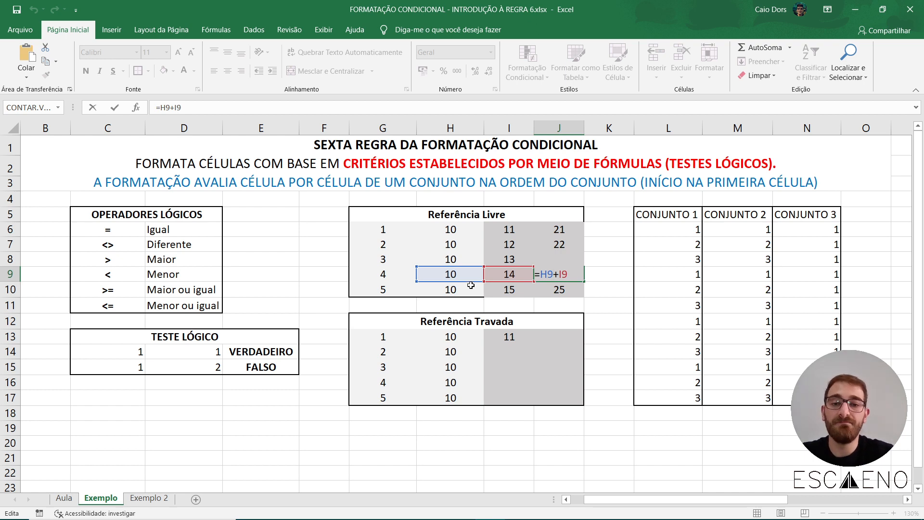
click(511, 245)
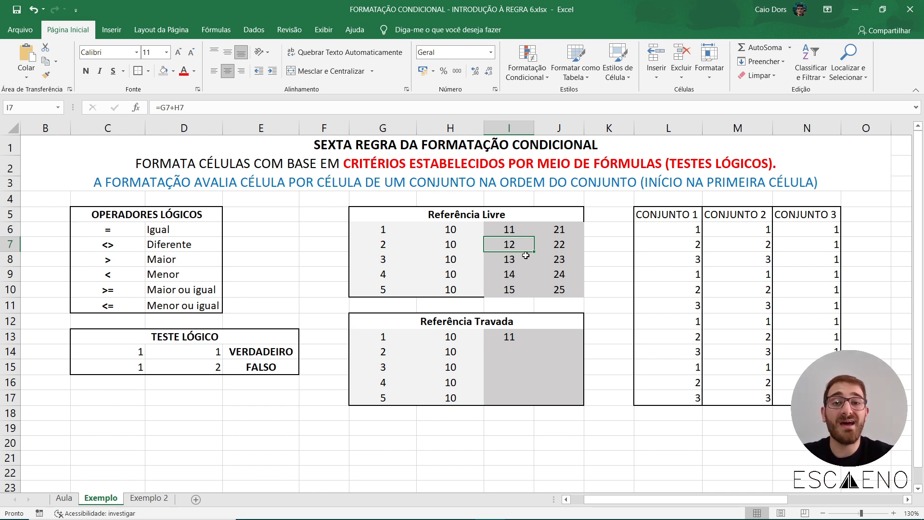
Check the locked reference in the I13 formula of the Referência Travada table and fill the formula across I13:J17.
double_click(509, 337)
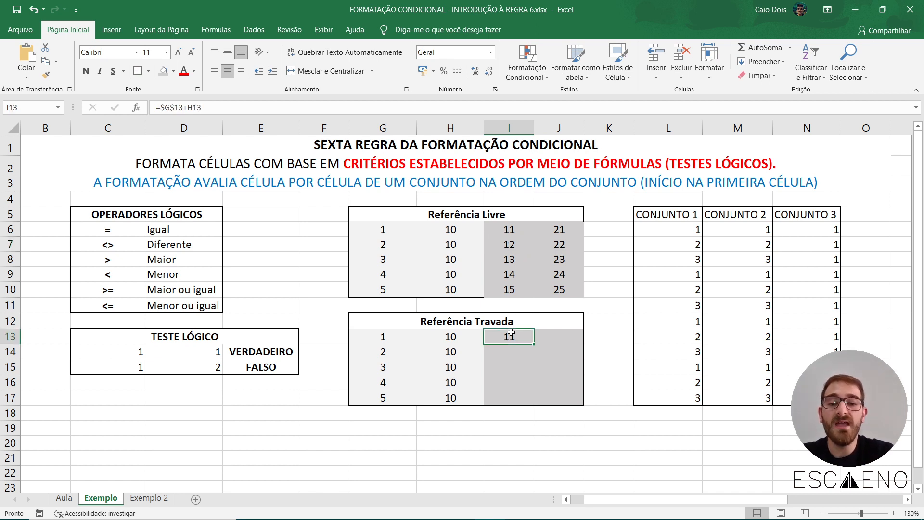
drag(469, 338, 441, 338)
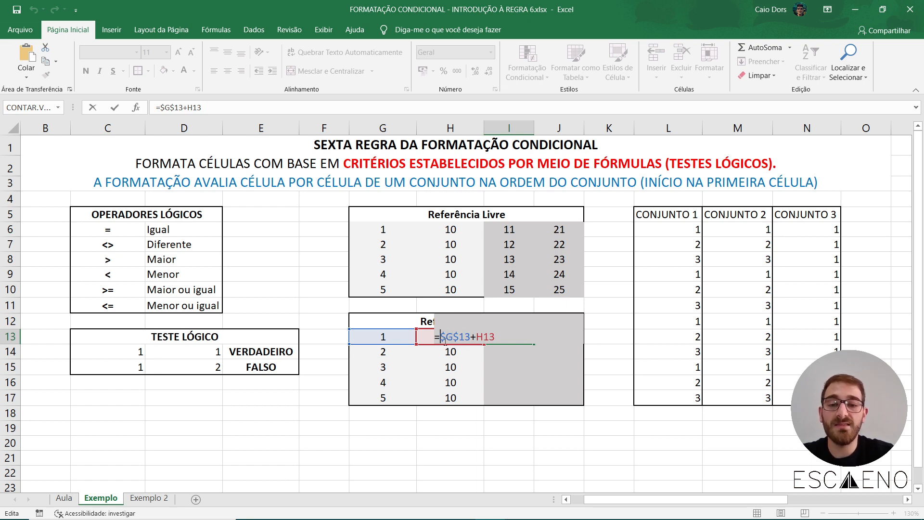
click(454, 336)
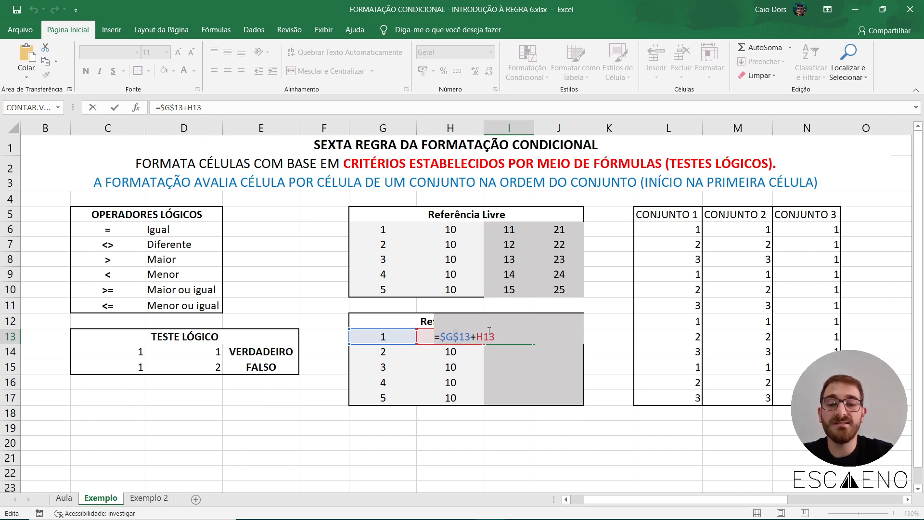
key(Return)
click(515, 339)
drag(533, 344, 584, 404)
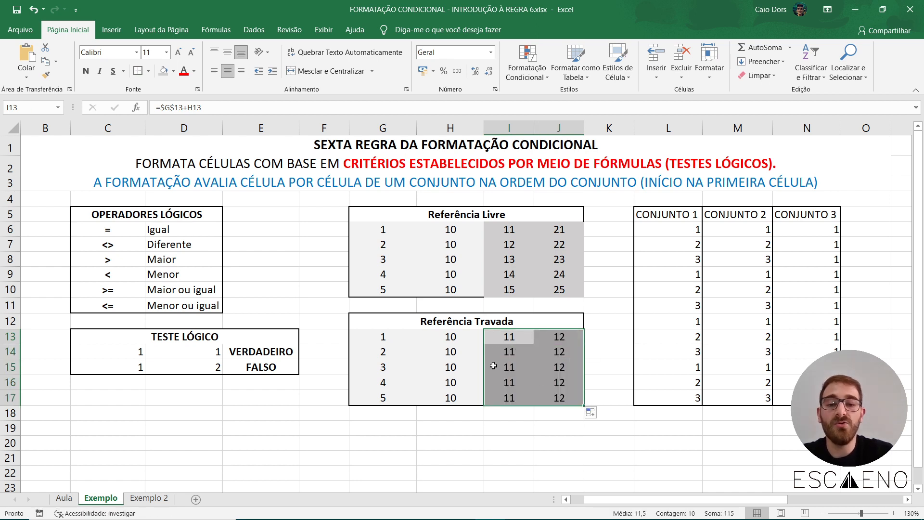
Inspect the formulas in I13, I15 and J15 to compare the locked $G$13 reference with the relative one.
double_click(513, 340)
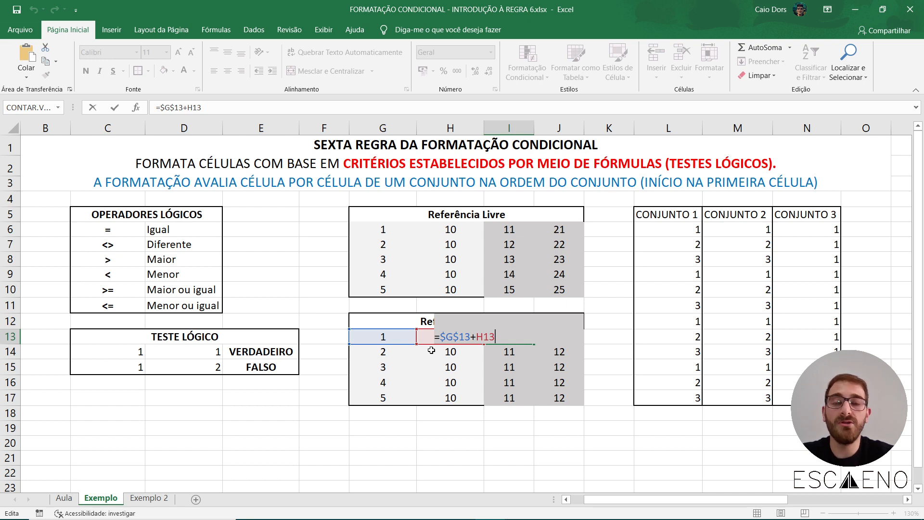
key(ctrl+Return)
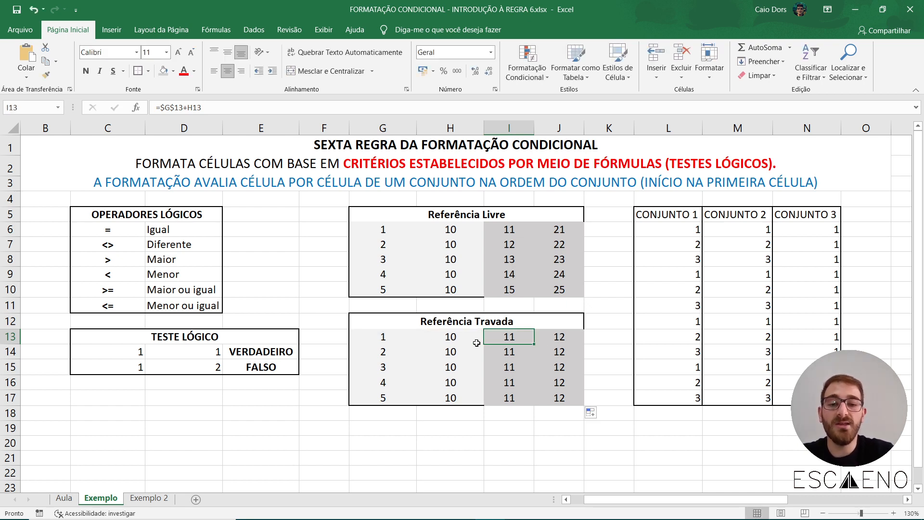
double_click(510, 367)
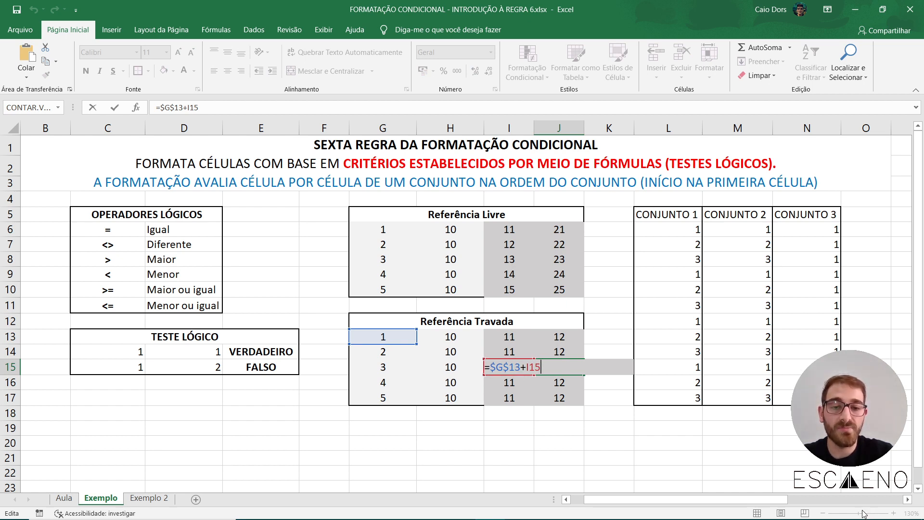
key(Escape)
double_click(517, 366)
key(Escape)
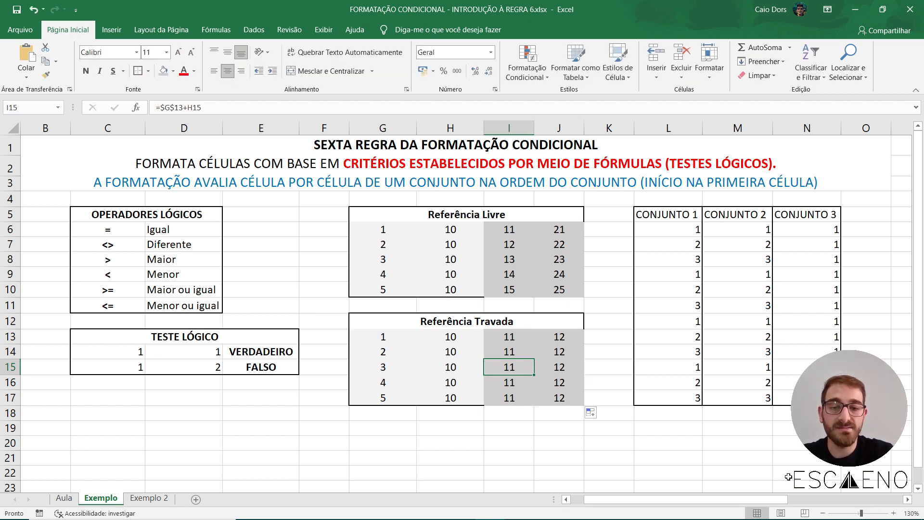
drag(860, 513, 863, 512)
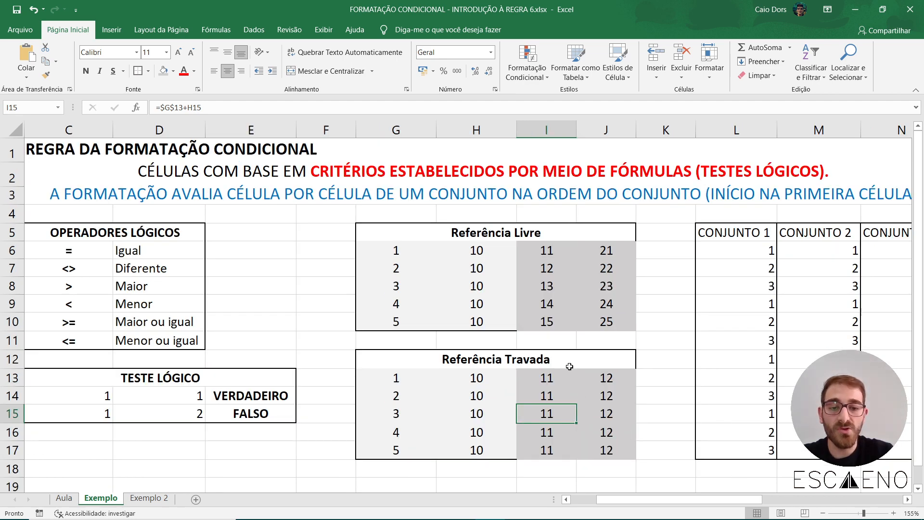
Trace the cells referenced by the formulas in I15 and J15 of the Referência Travada table.
scroll(563, 347, down, 7)
scroll(557, 328, up, 7)
double_click(562, 414)
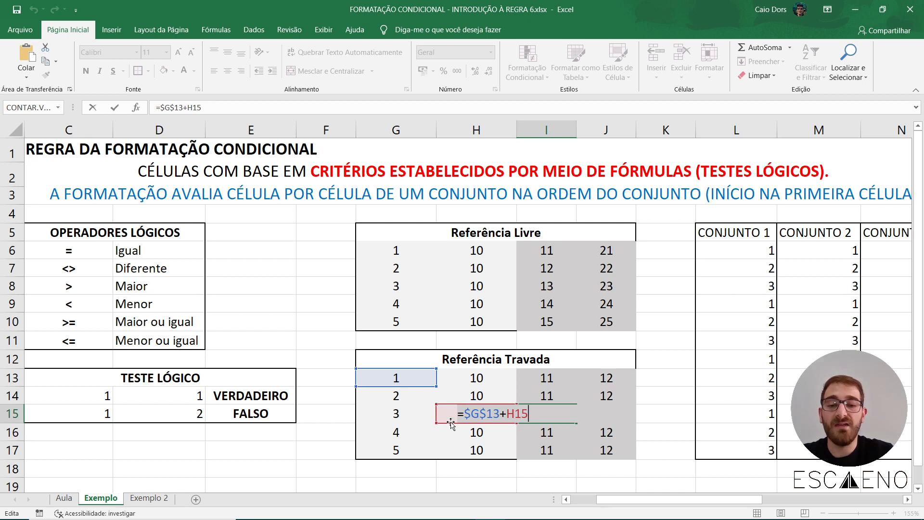
drag(454, 412, 520, 413)
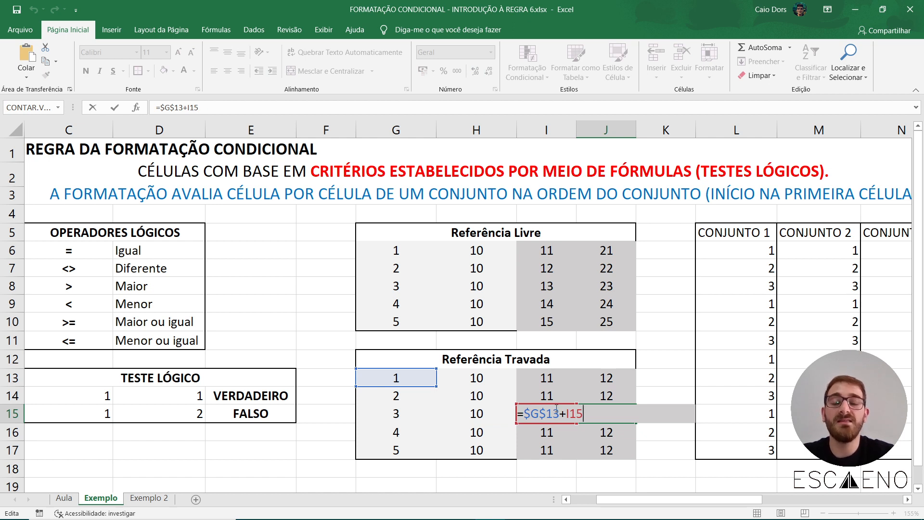
key(ctrl+Return)
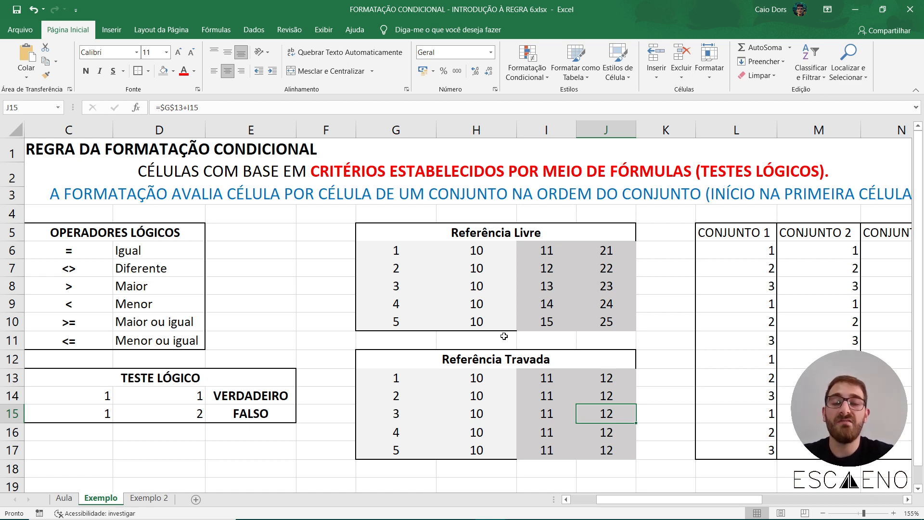
Look over the CONJUNTO 1, CONJUNTO 2 and CONJUNTO 3 columns and the values listed under their headers.
click(824, 513)
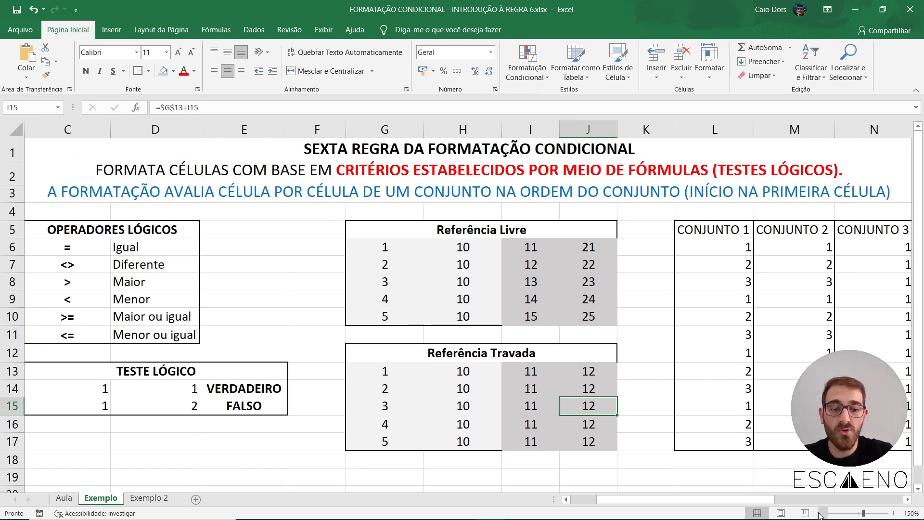
click(820, 513)
click(744, 484)
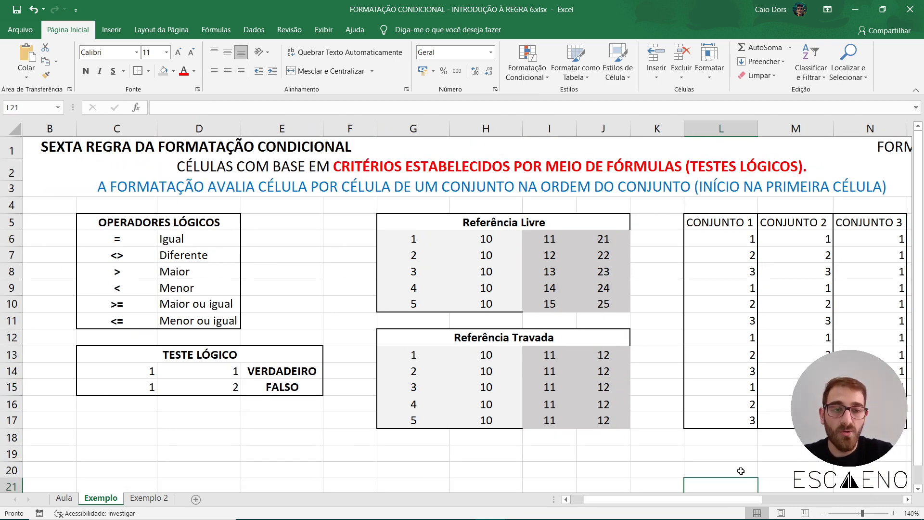
click(823, 513)
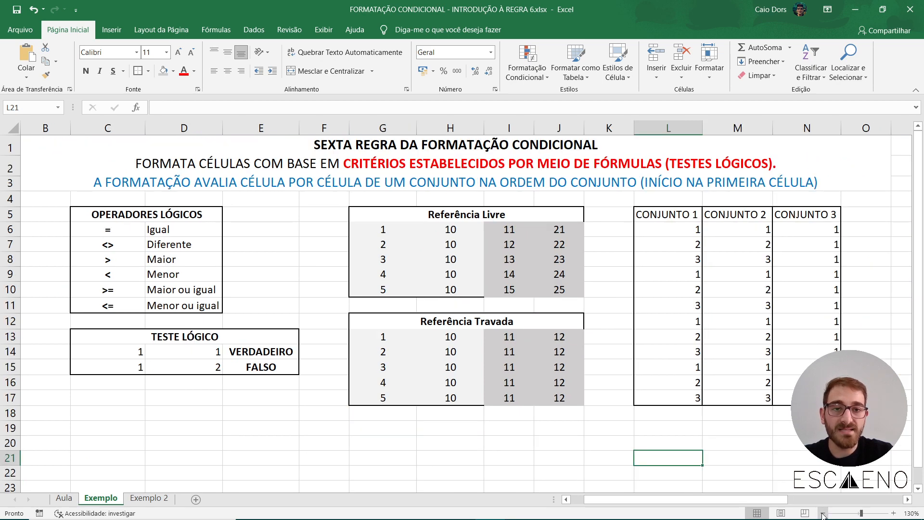
click(778, 440)
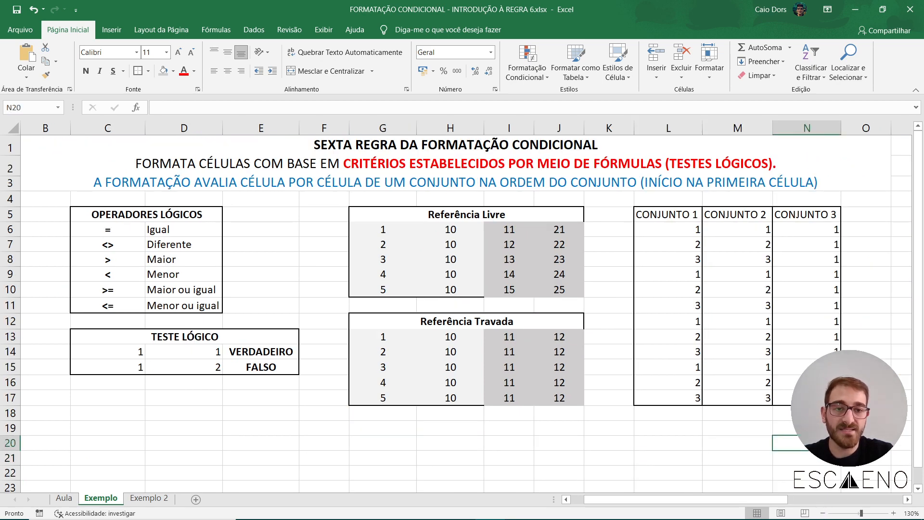
click(665, 212)
click(755, 214)
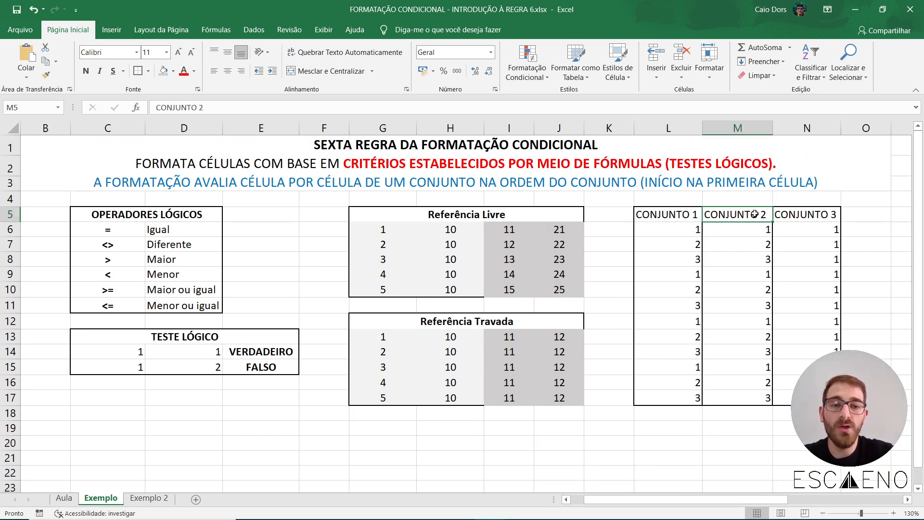
click(808, 213)
drag(693, 214, 737, 397)
click(737, 442)
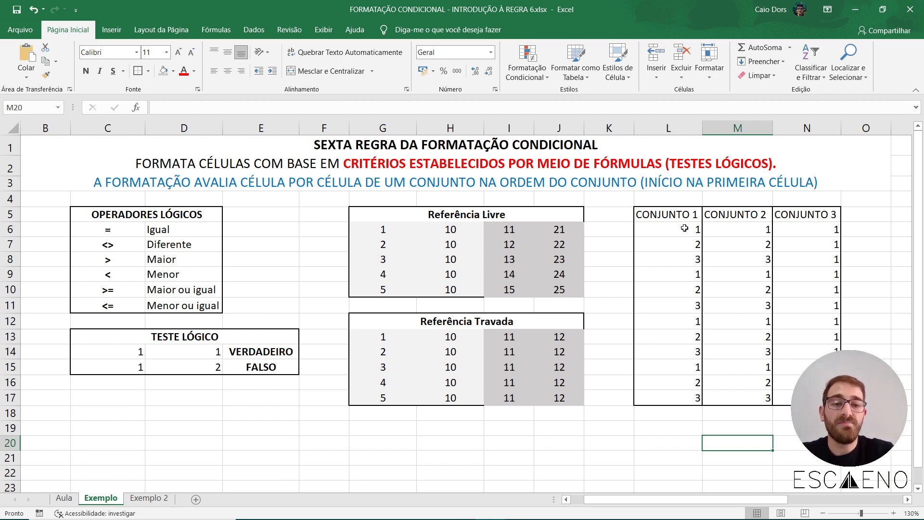
Start a formula-based conditional formatting rule for the CONJUNTO 1 values in L6:L17 and give it a red fill.
drag(685, 228, 671, 399)
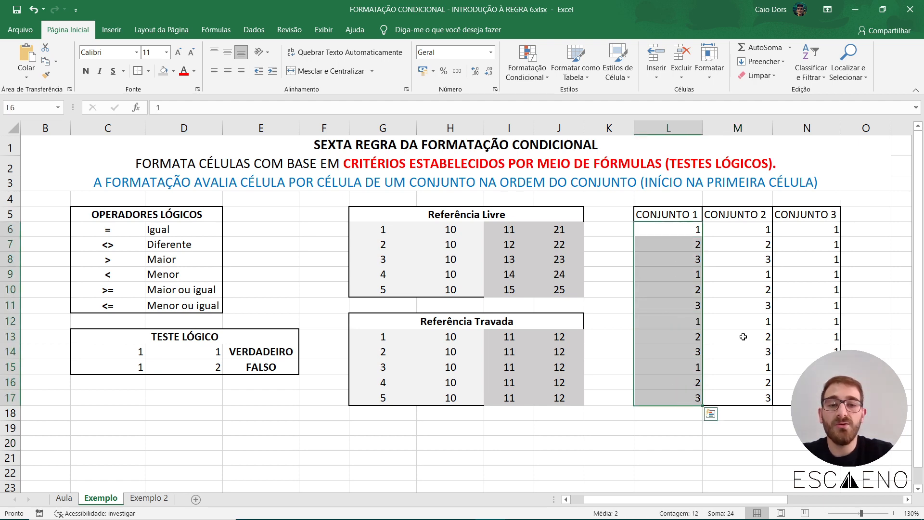
click(527, 63)
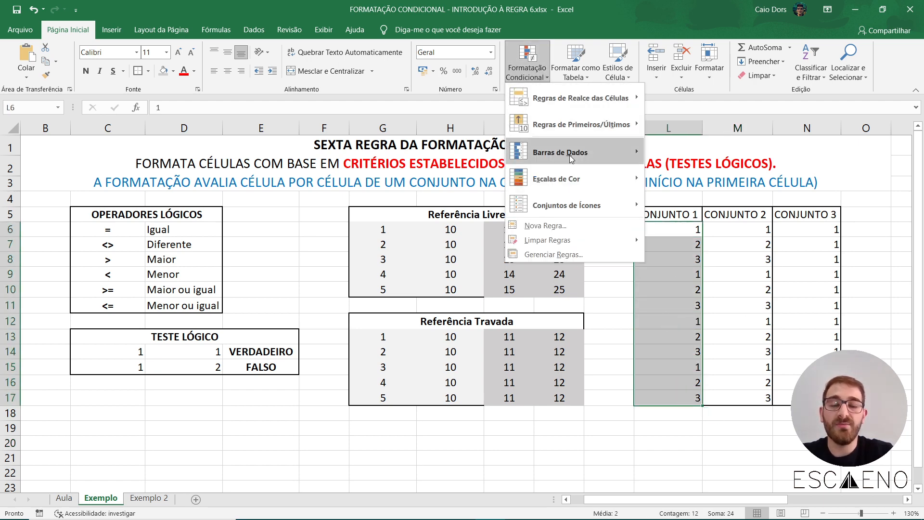
click(570, 224)
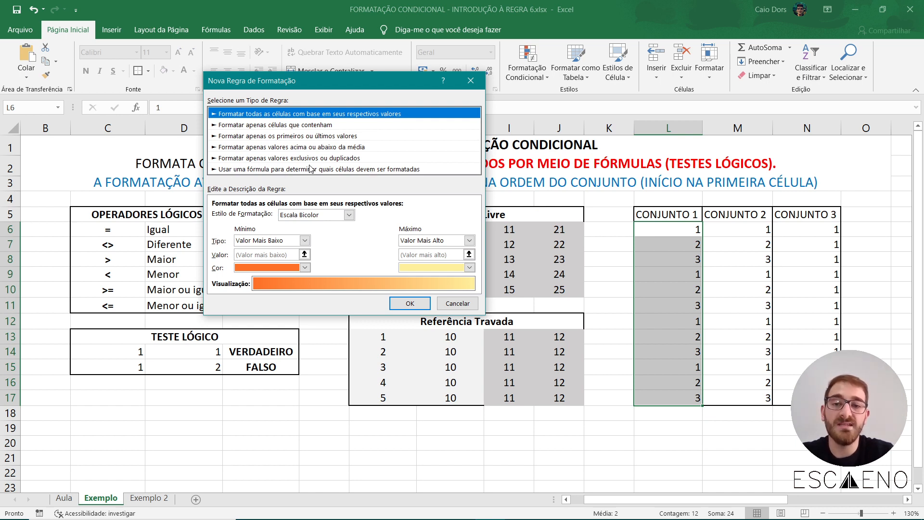
click(349, 170)
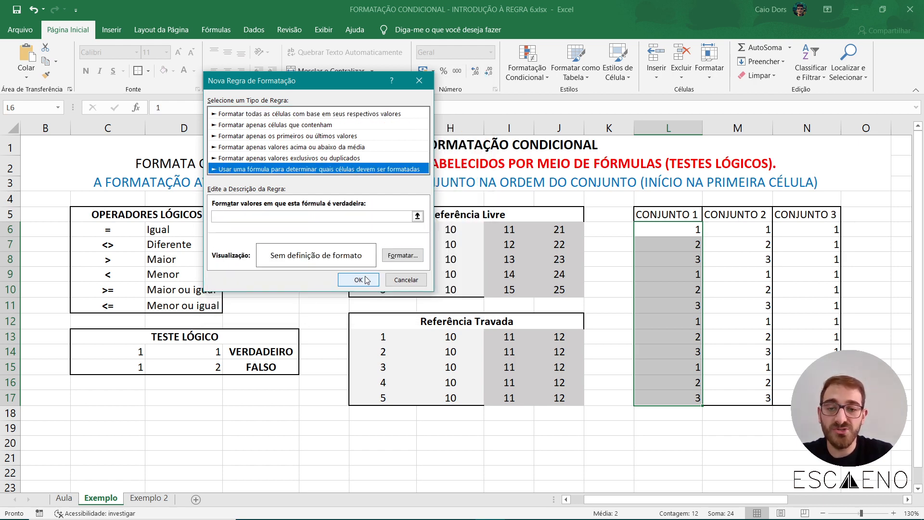
click(391, 263)
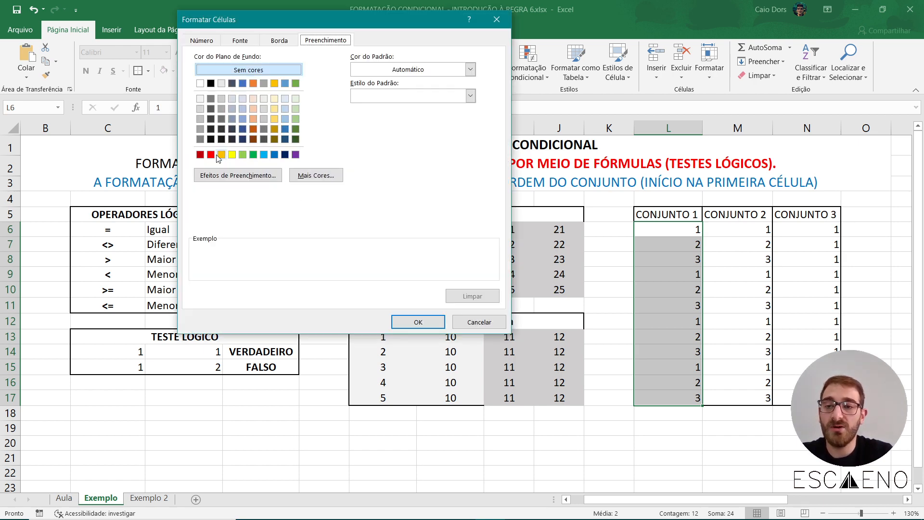
click(211, 154)
click(418, 322)
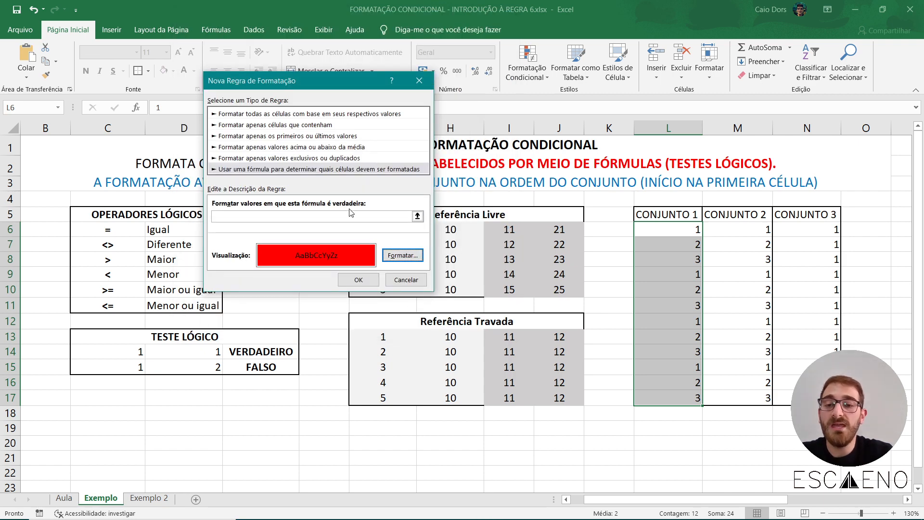
Enter =1=1 as the formula of the CONJUNTO 1 rule and apply the rule.
click(283, 215)
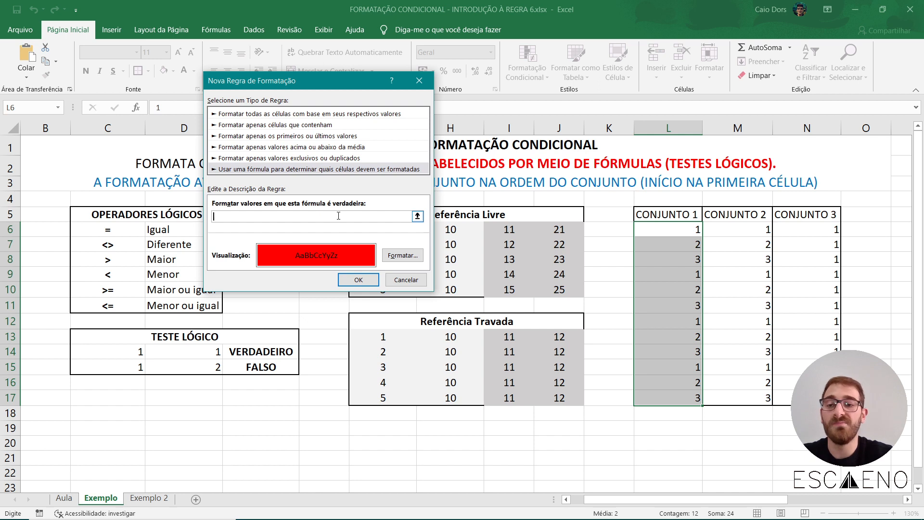
text(=1=1)
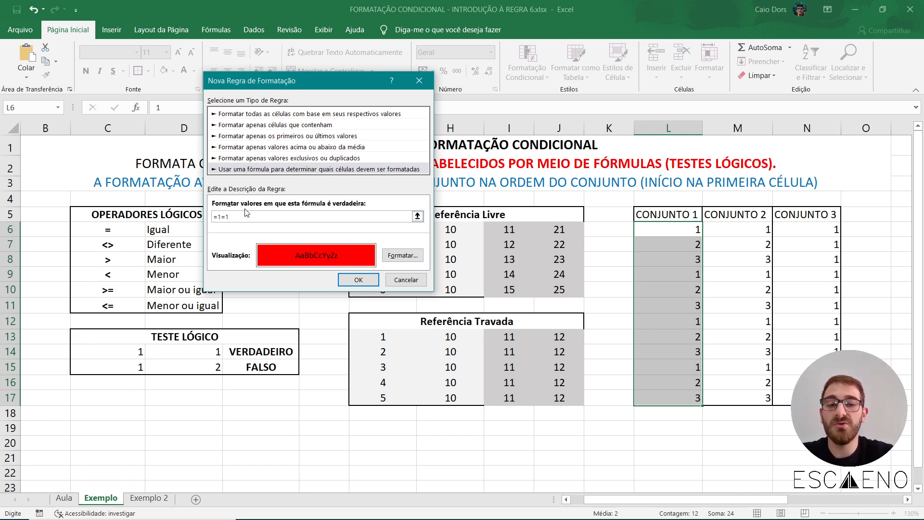
drag(223, 214, 230, 216)
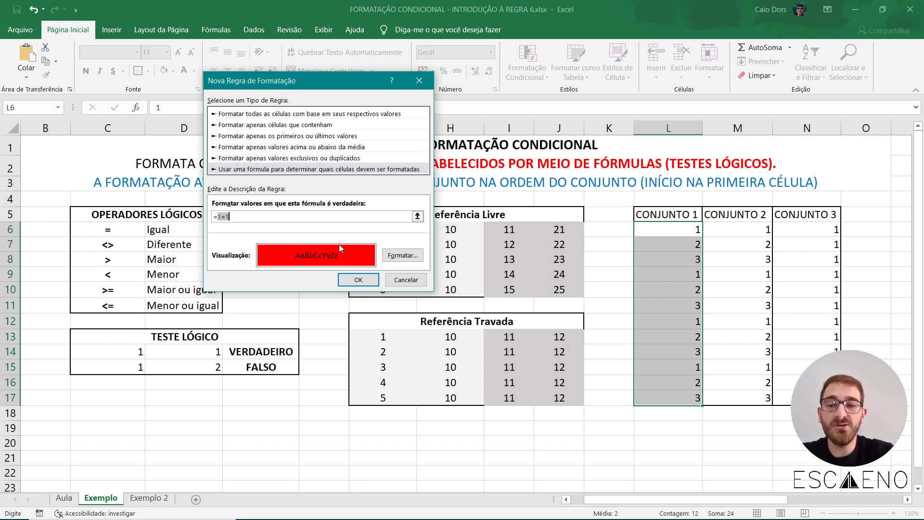
click(358, 280)
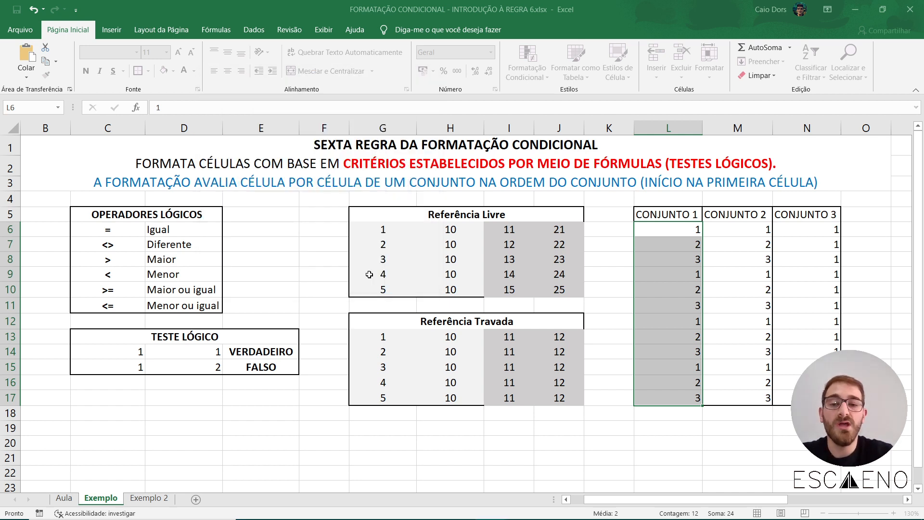
click(740, 272)
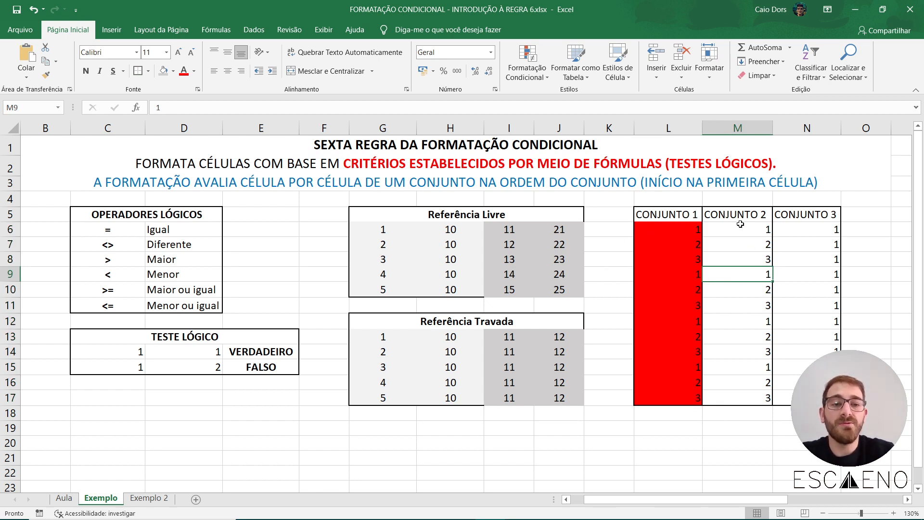
Start a formula-based conditional formatting rule for the CONJUNTO 2 values in M6:M17 with the formula =$M$6=1.
drag(740, 224, 736, 397)
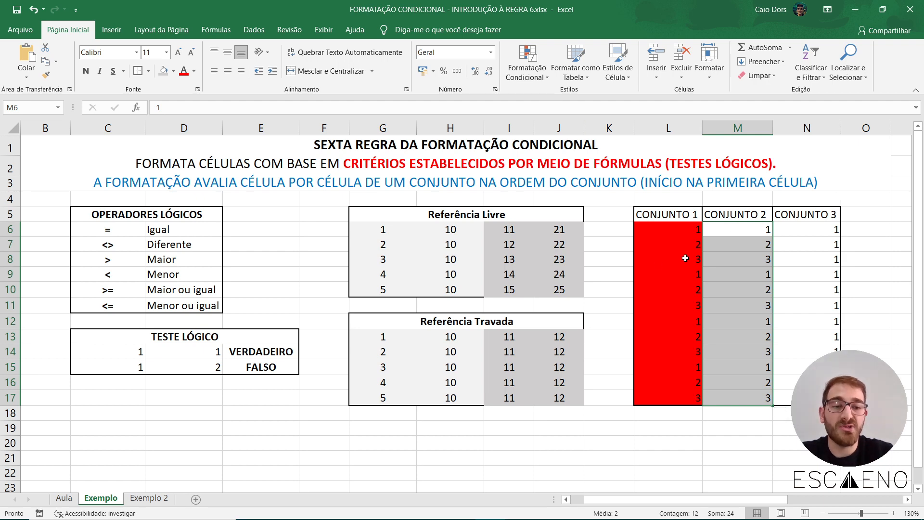
click(528, 72)
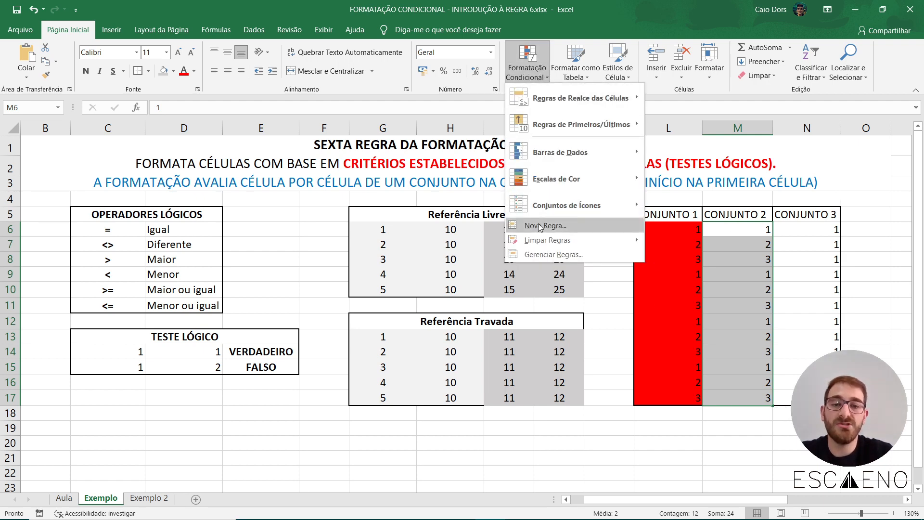
click(539, 226)
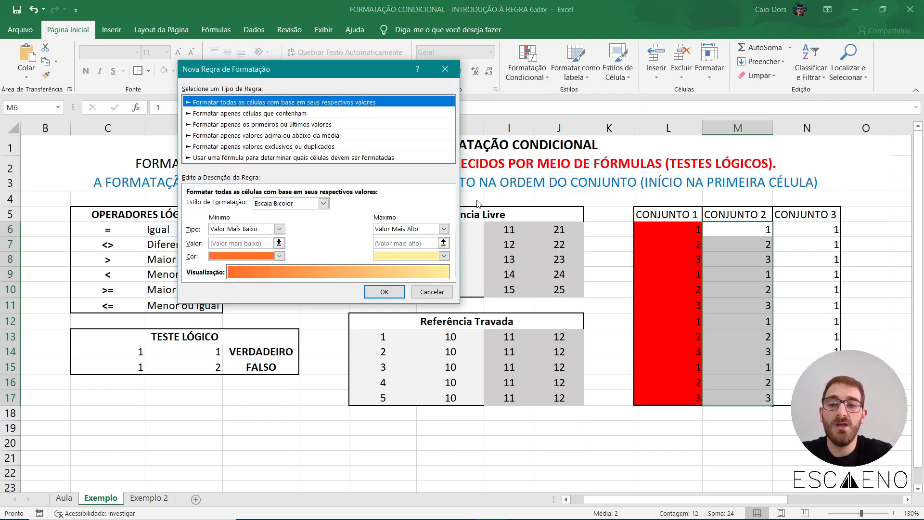
click(288, 159)
click(302, 204)
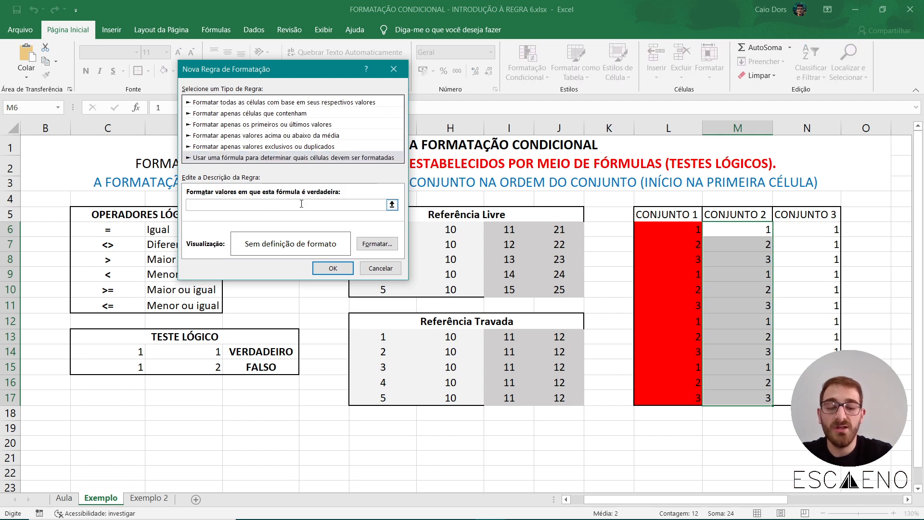
text(=)
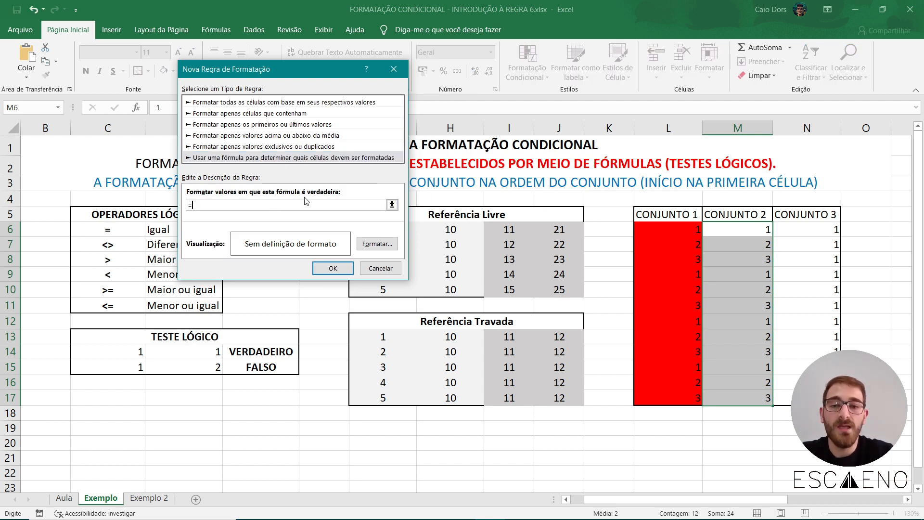
click(748, 227)
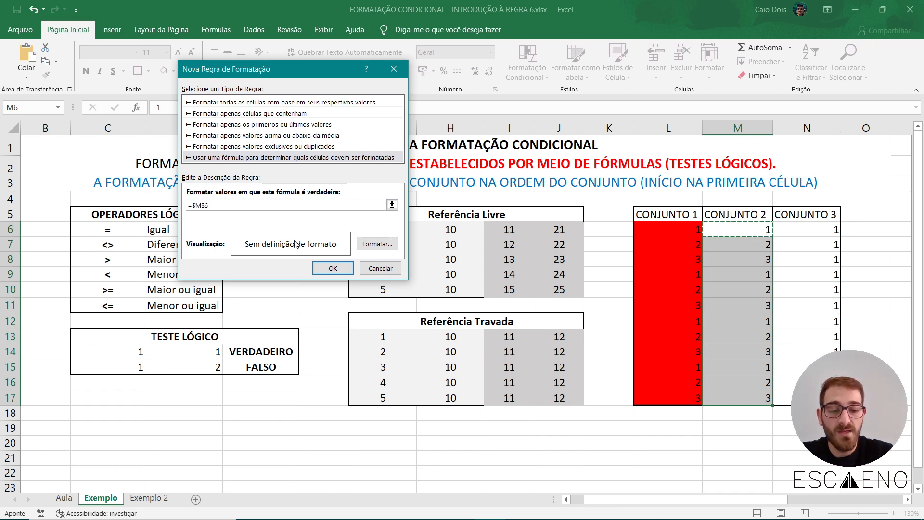
text(=1)
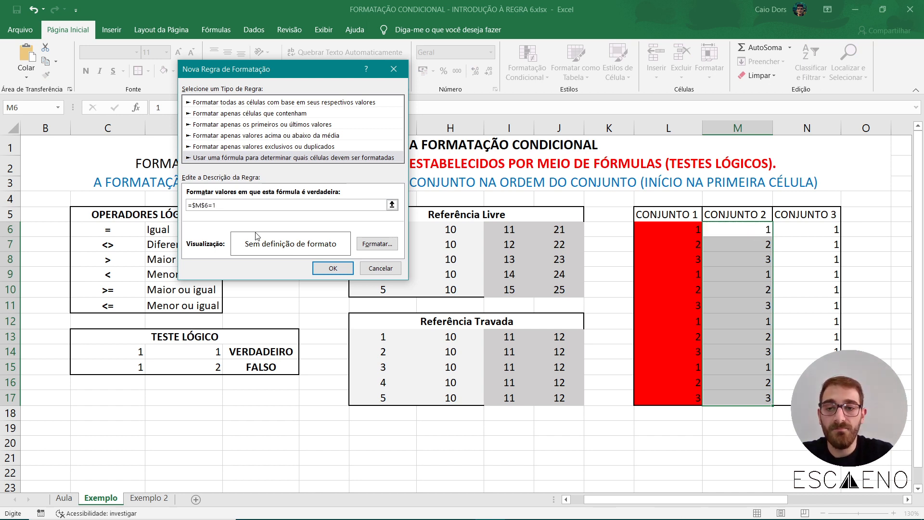
Give the CONJUNTO 2 rule a yellow fill, apply it and check the formatting across M6:M17.
click(377, 244)
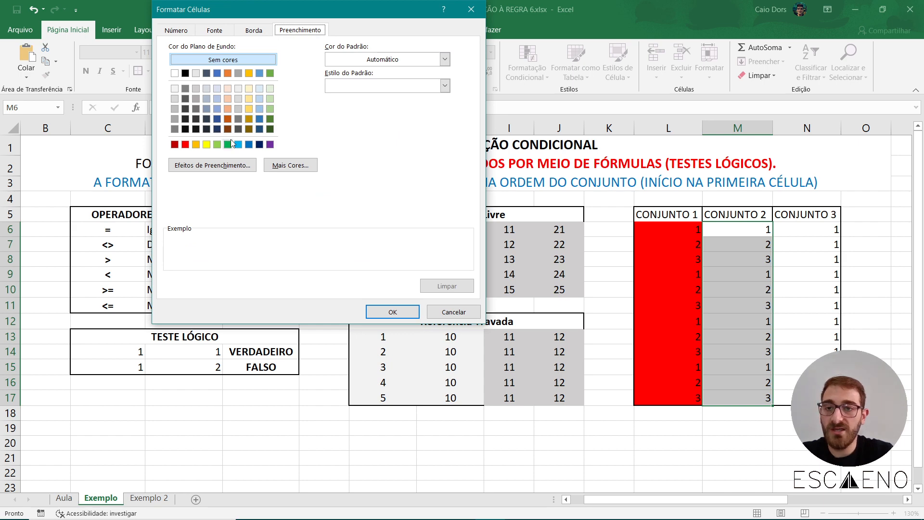
click(207, 145)
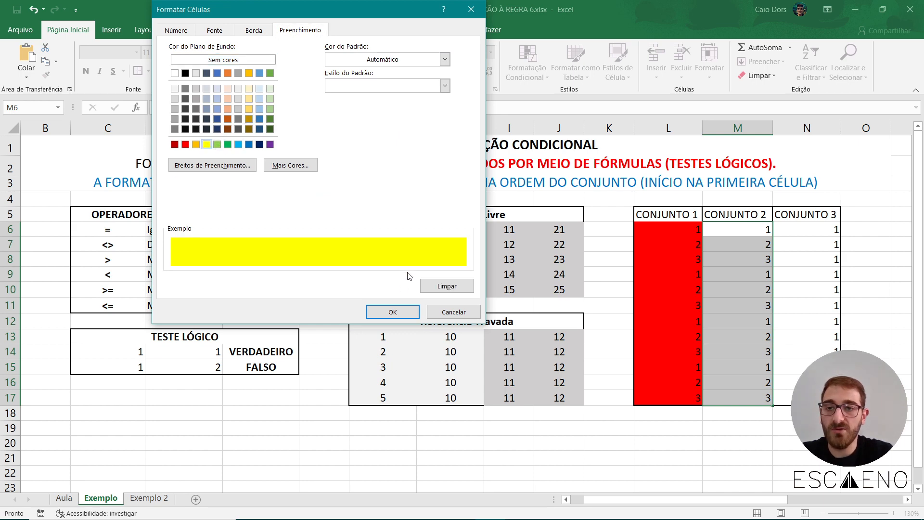
click(394, 311)
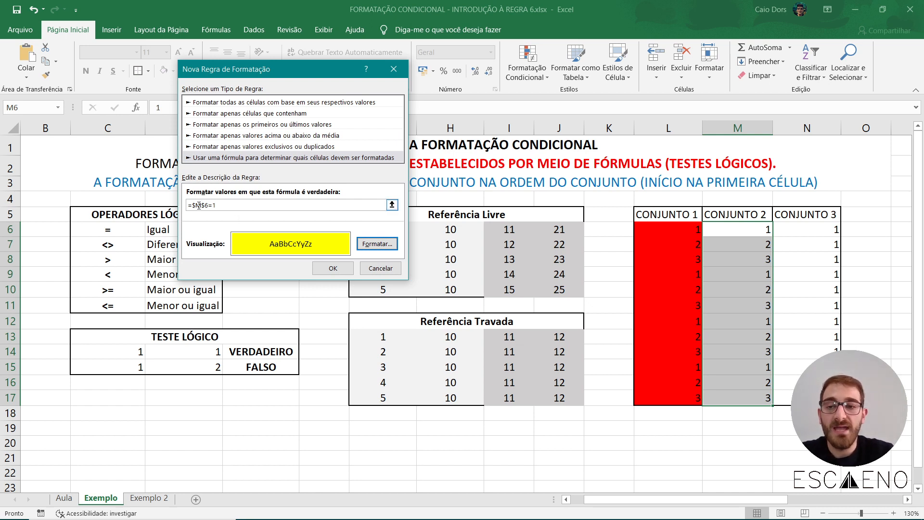
drag(192, 205, 208, 207)
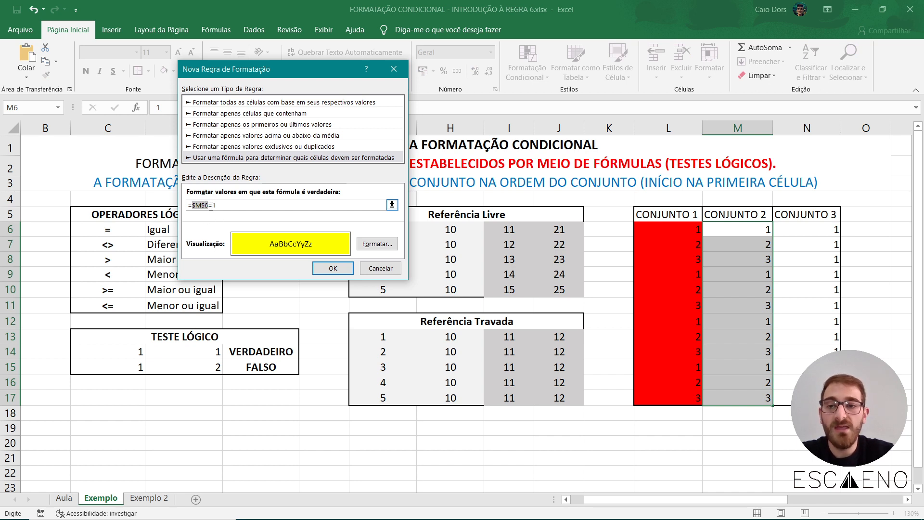
drag(210, 206, 219, 207)
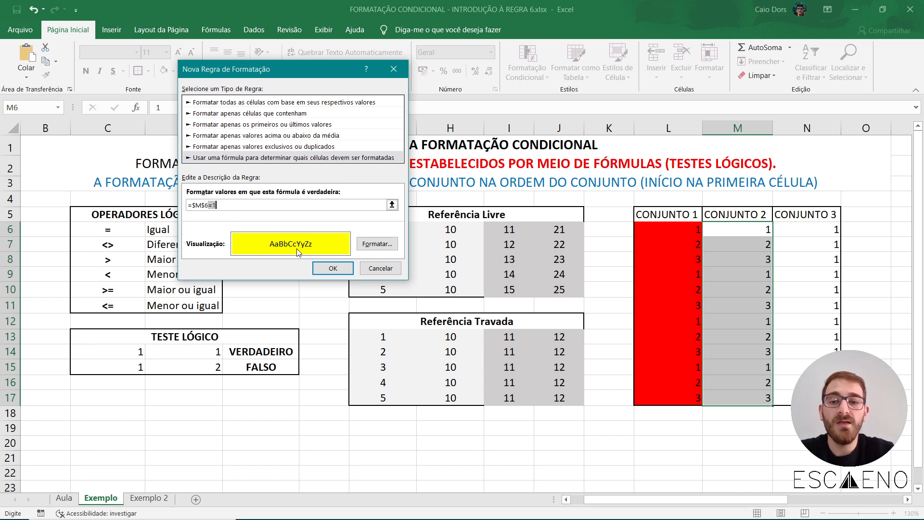
click(332, 268)
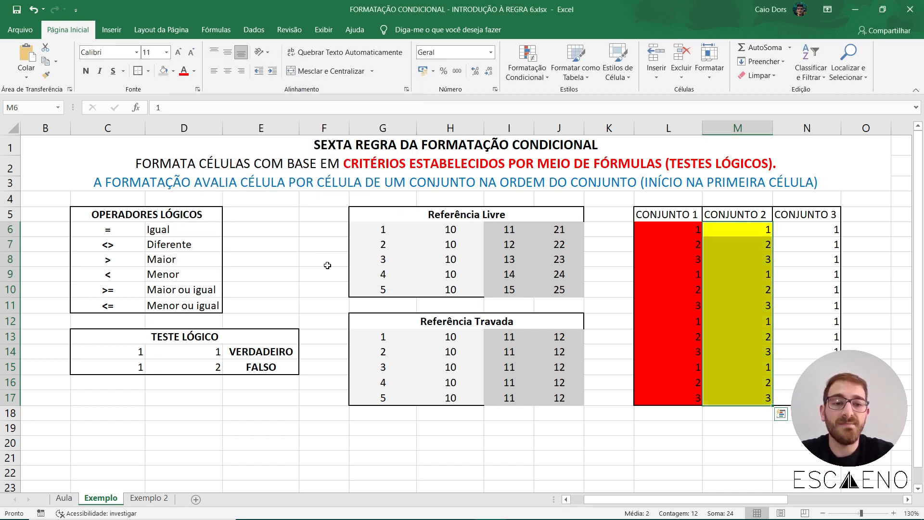
click(327, 265)
drag(720, 229, 749, 403)
click(735, 443)
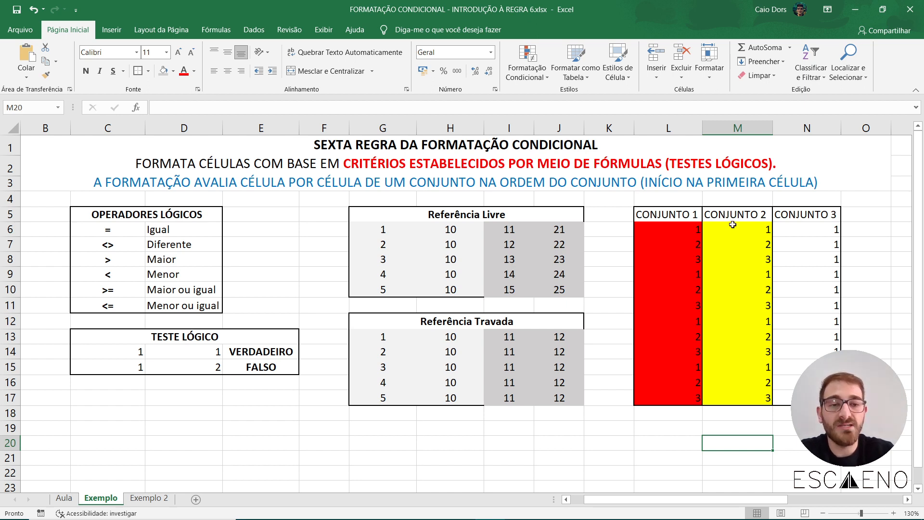
drag(732, 226, 741, 407)
click(775, 414)
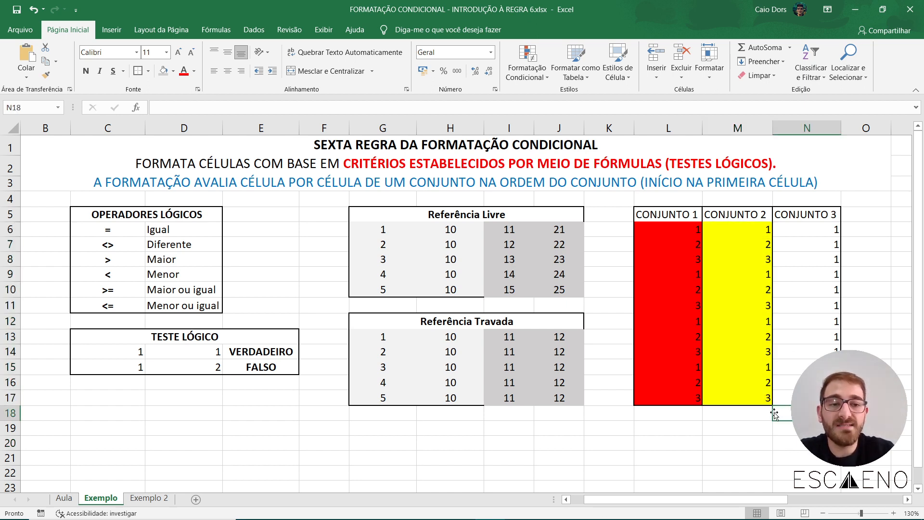
Edit the conditional formatting rule of the CONJUNTO 2 values in M6:M17 so its formula uses an unlocked reference, =M6=1.
click(758, 232)
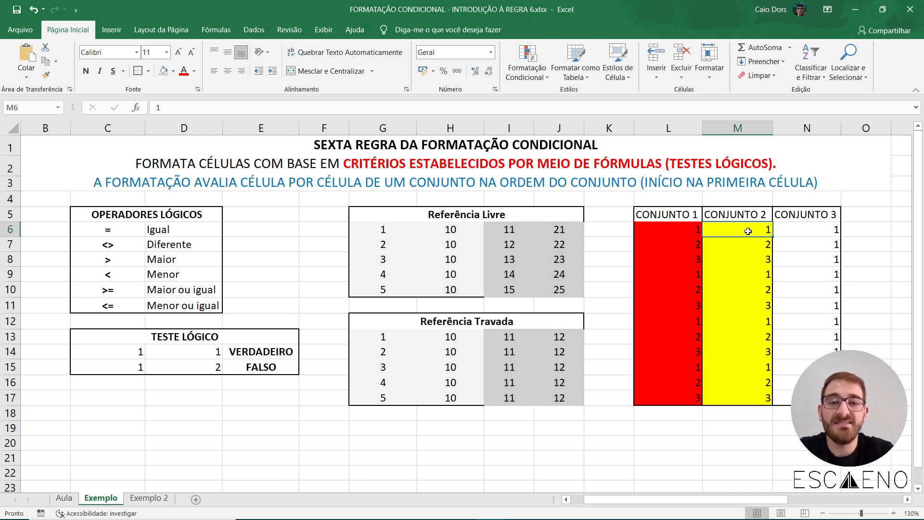
drag(747, 231, 751, 400)
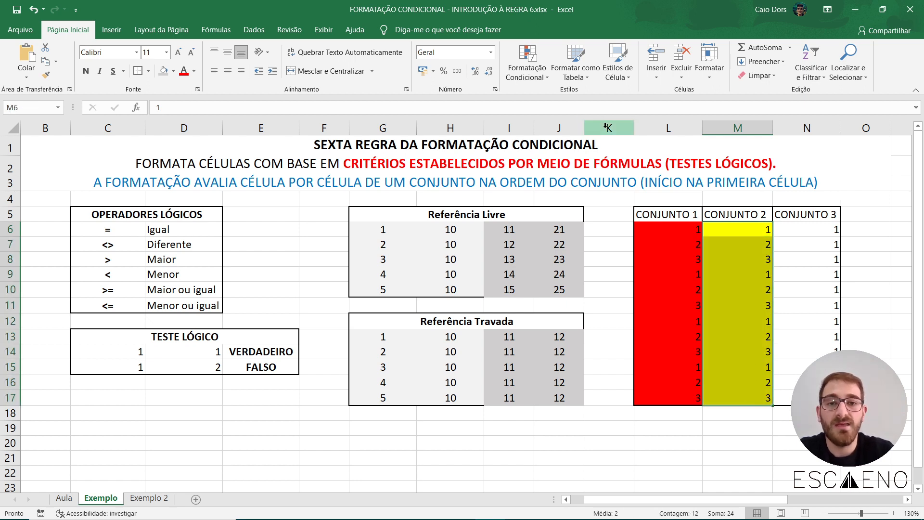
click(527, 71)
click(558, 254)
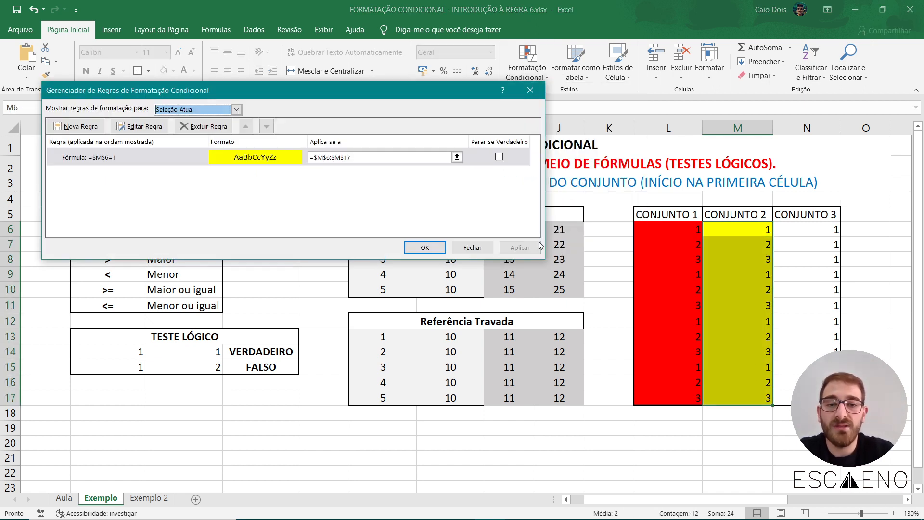
double_click(193, 164)
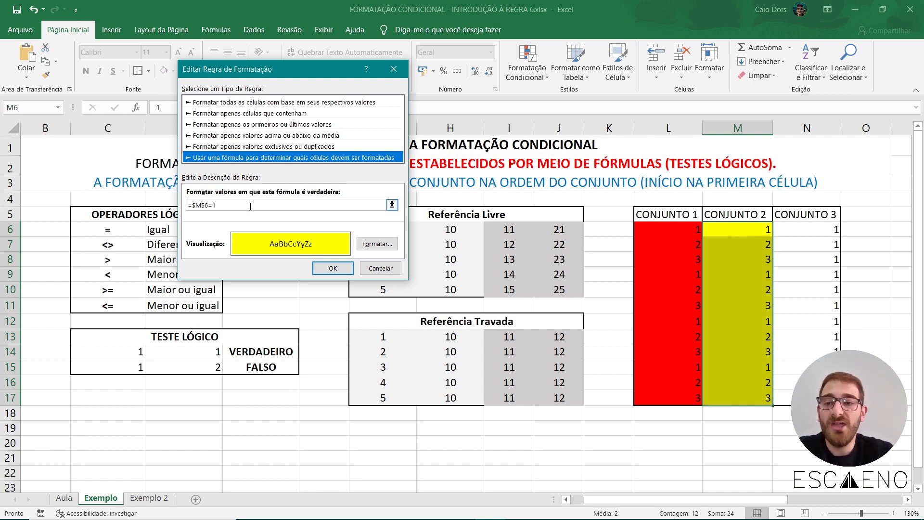
click(202, 206)
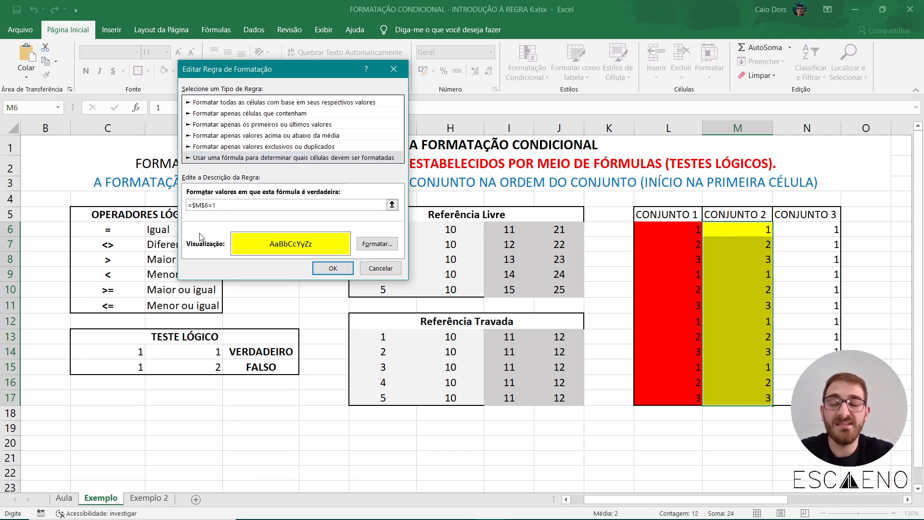
key(BackSpace)
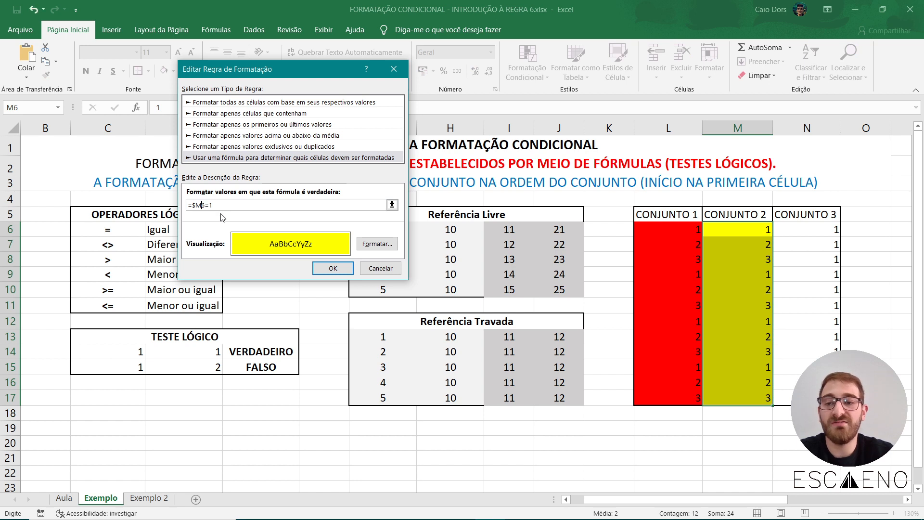
click(195, 205)
key(BackSpace)
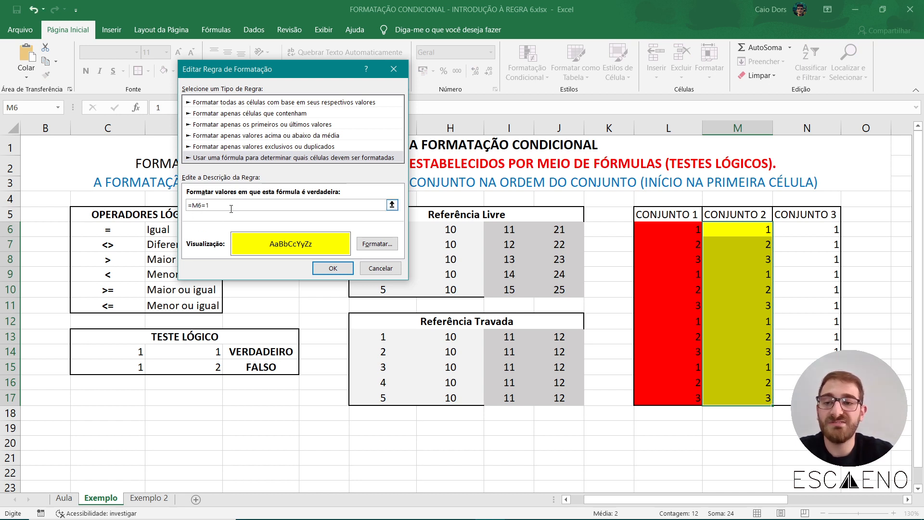
click(232, 208)
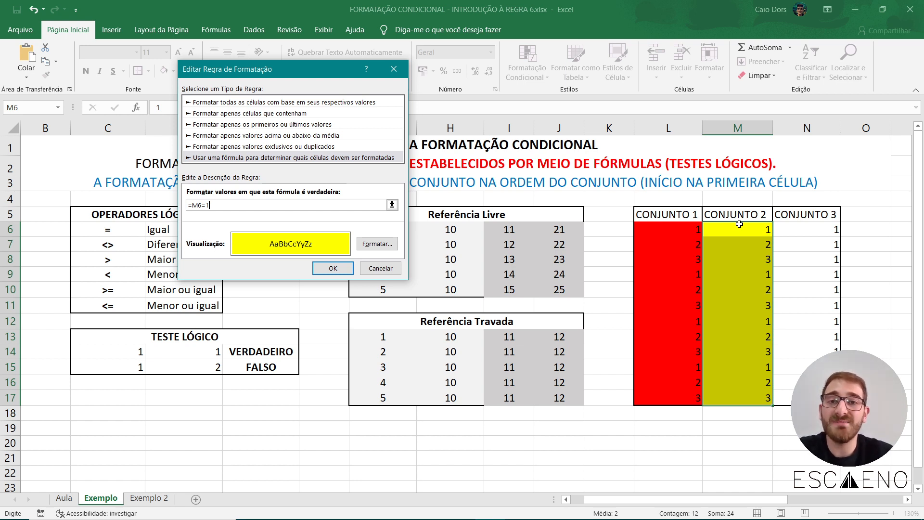
Apply the edited CONJUNTO 2 rule and check the yellow formatting across M6:M17.
drag(190, 205, 202, 208)
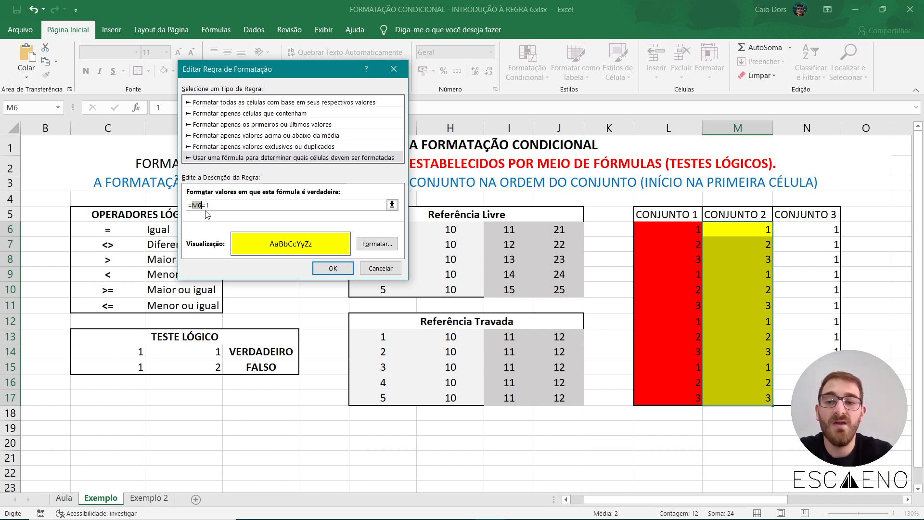
click(331, 273)
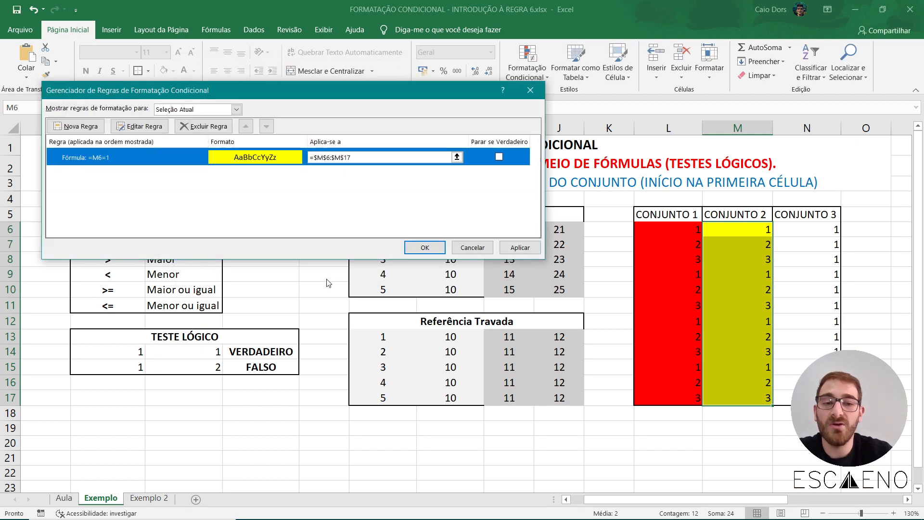
click(425, 245)
click(608, 367)
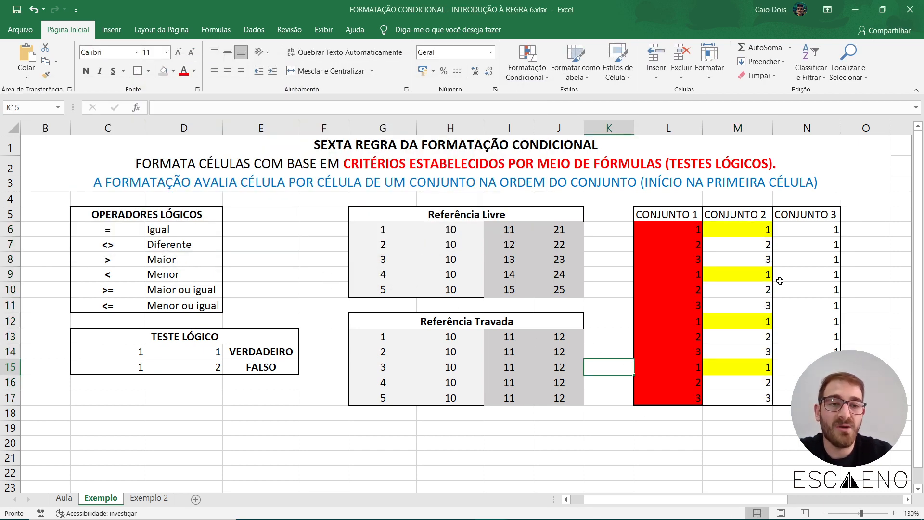
drag(729, 229, 727, 397)
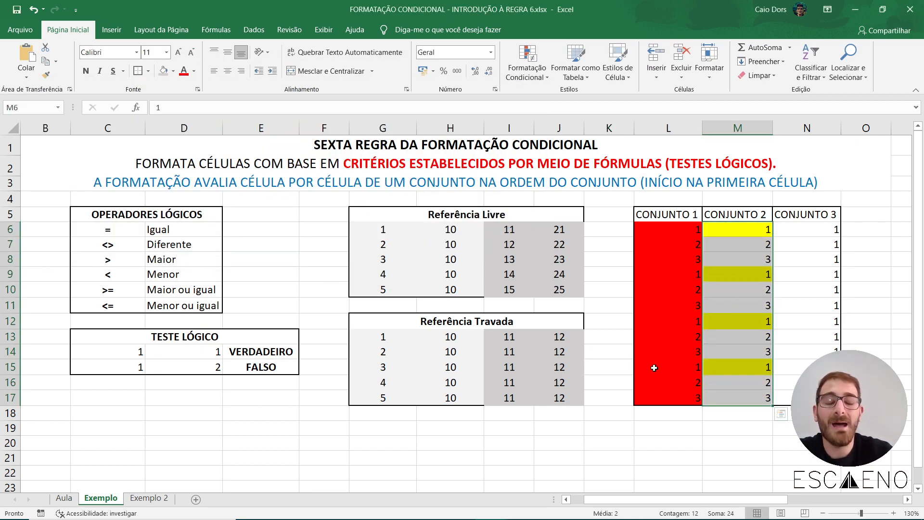
click(609, 350)
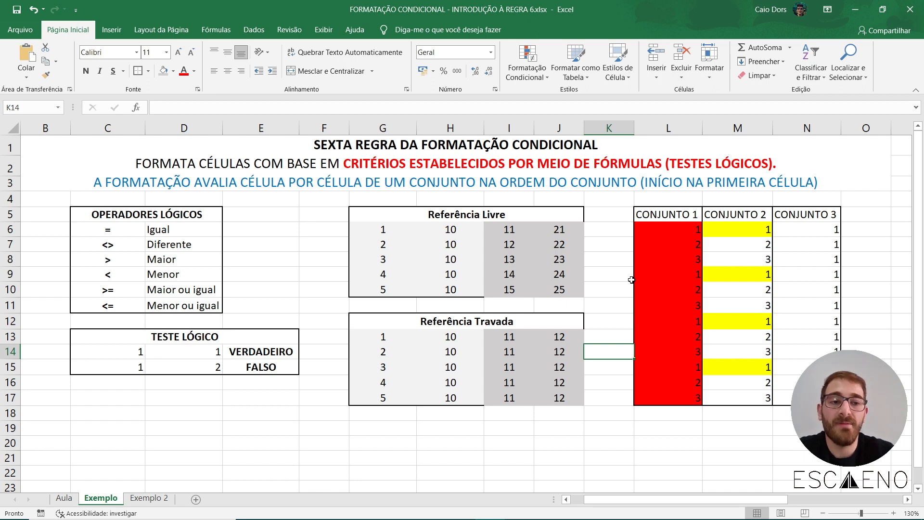
Start a formula-based conditional formatting rule for the CONJUNTO 3 values in N6:N17 and give it a green fill.
drag(801, 227, 807, 398)
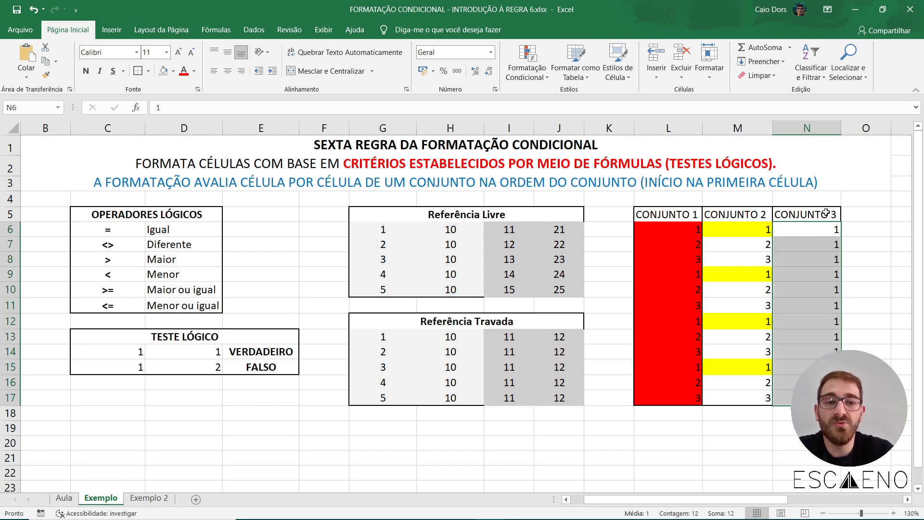
click(527, 65)
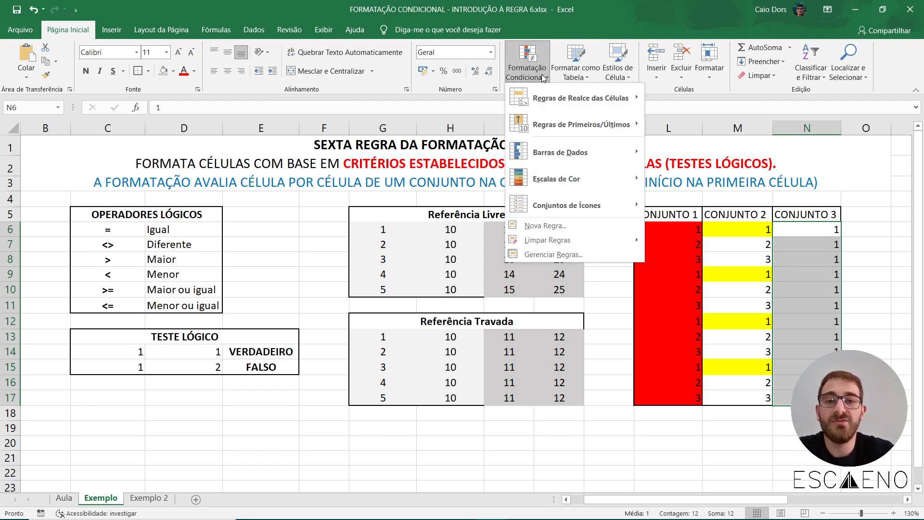
click(545, 226)
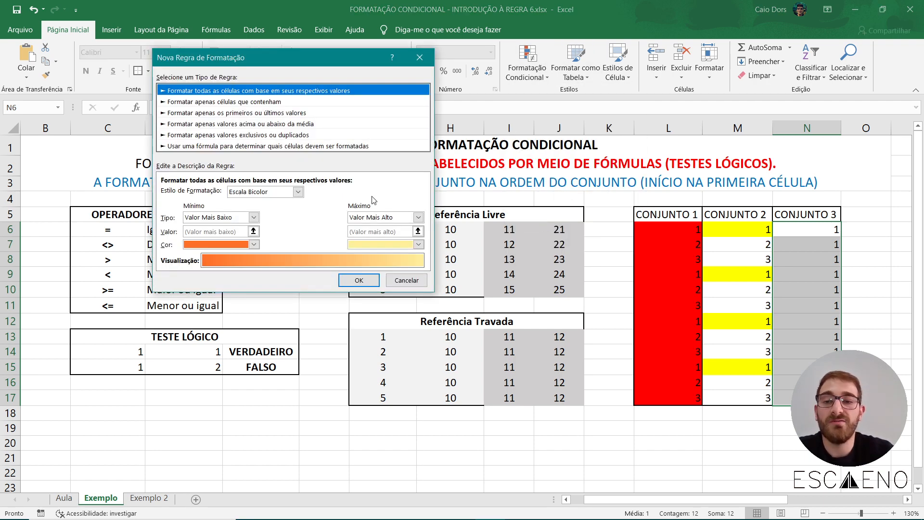
click(264, 147)
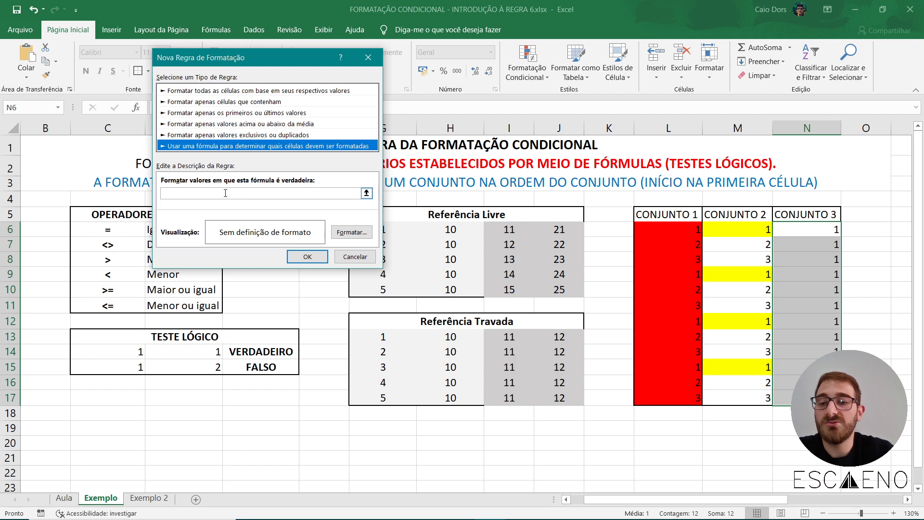
click(353, 233)
click(244, 72)
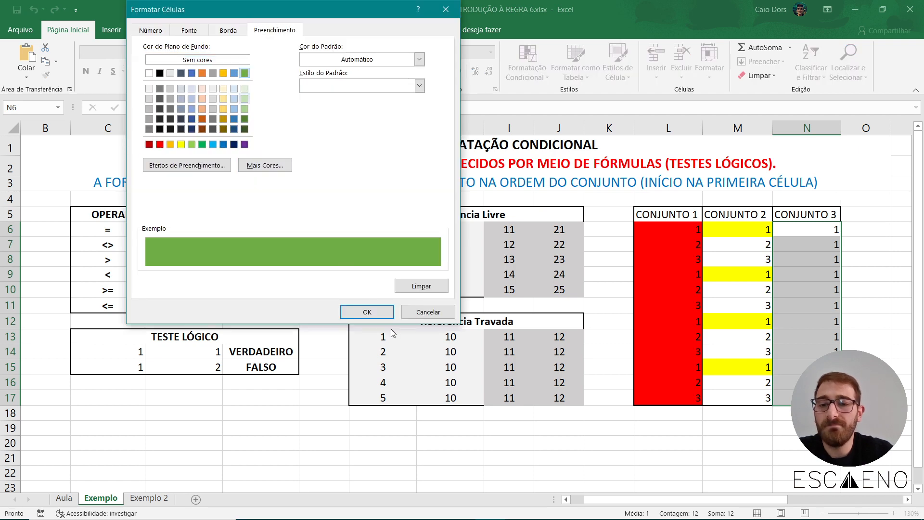
click(366, 311)
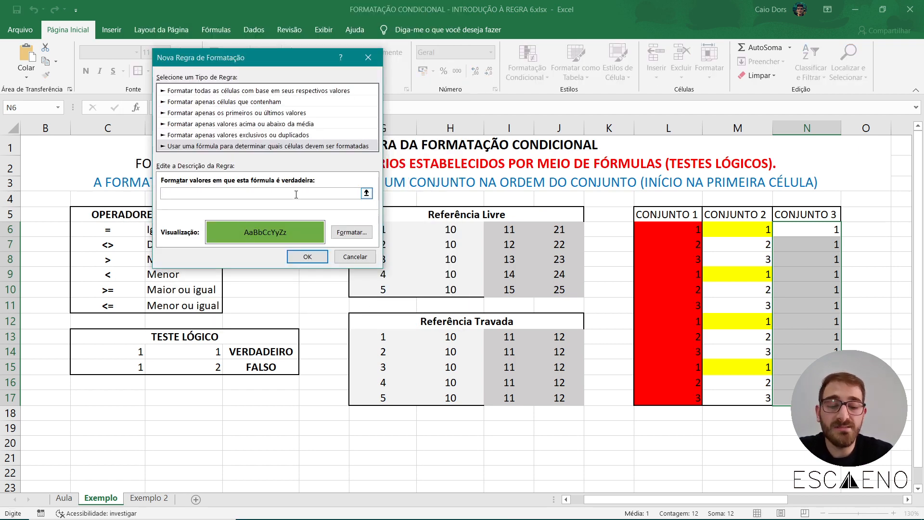
Enter =$N$6=1 as the formula of the CONJUNTO 3 rule.
text(=)
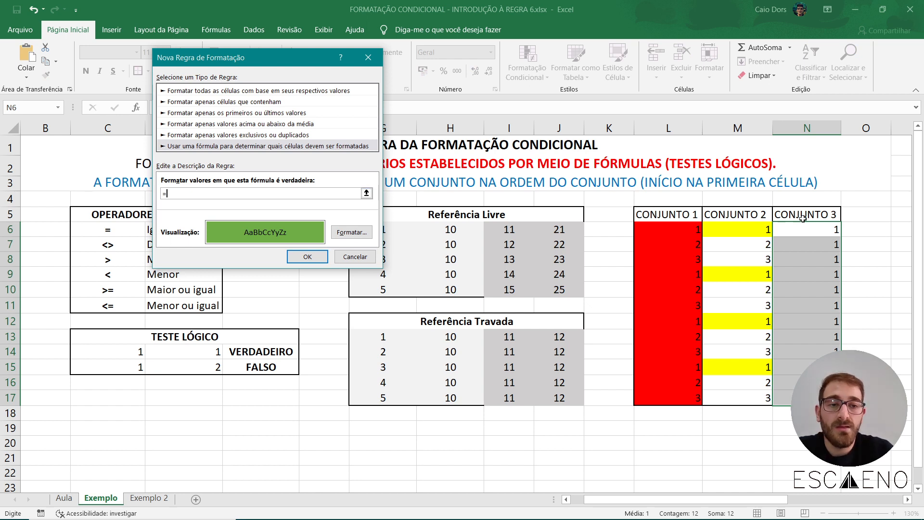
click(815, 230)
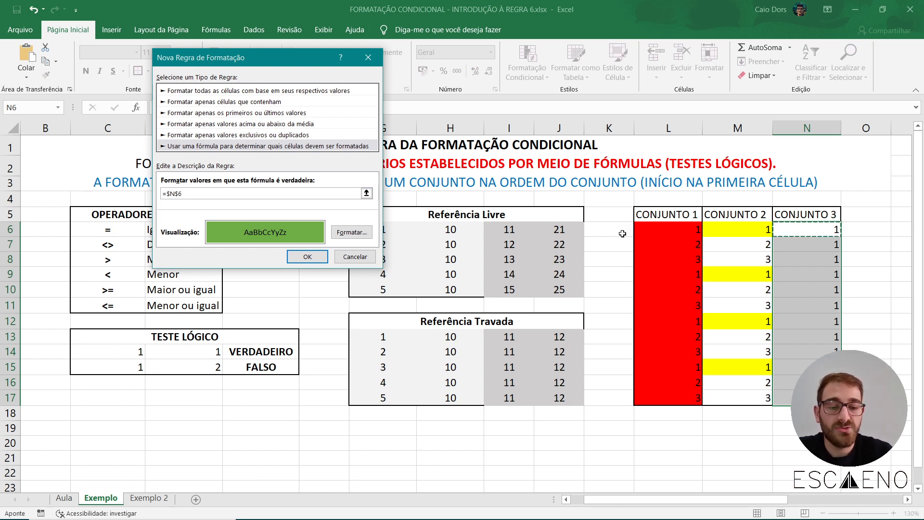
text(=1)
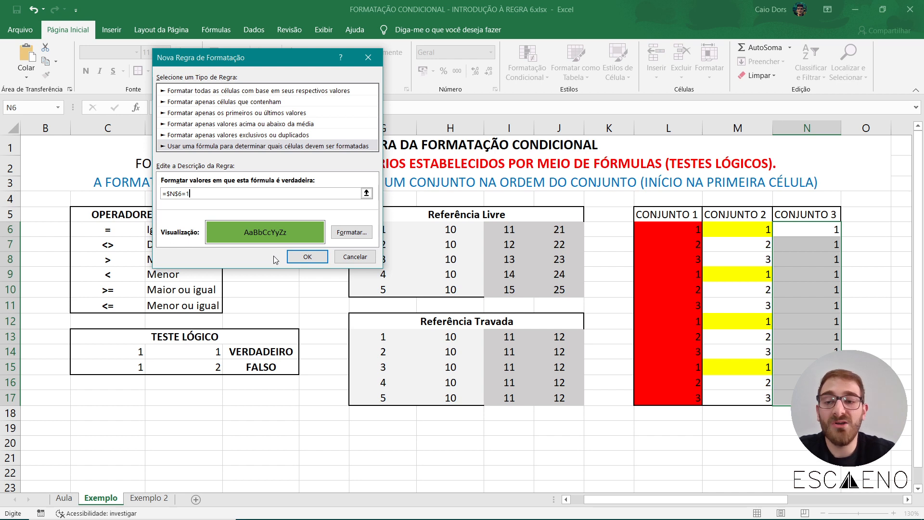
Replace the N6 reference in the CONJUNTO 3 rule with an unlocked M6, making the formula =M6=1, and apply the rule.
drag(185, 194, 167, 194)
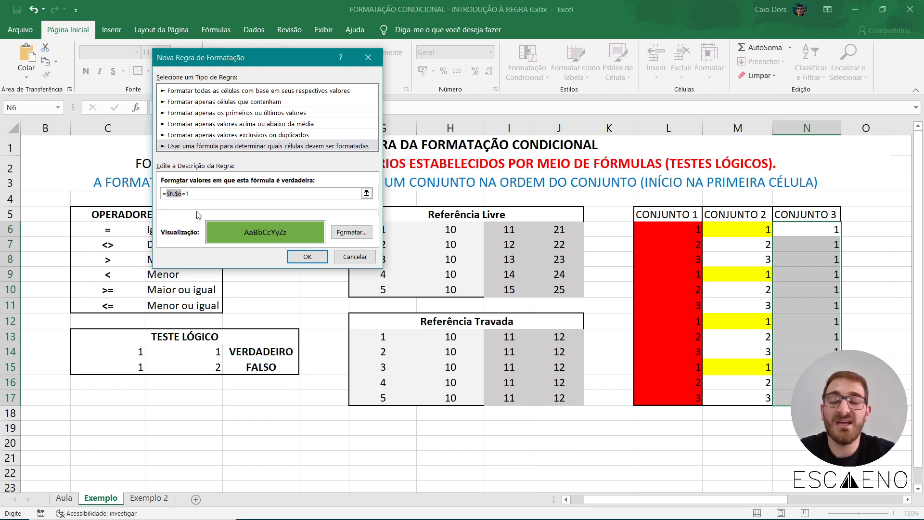
key(BackSpace)
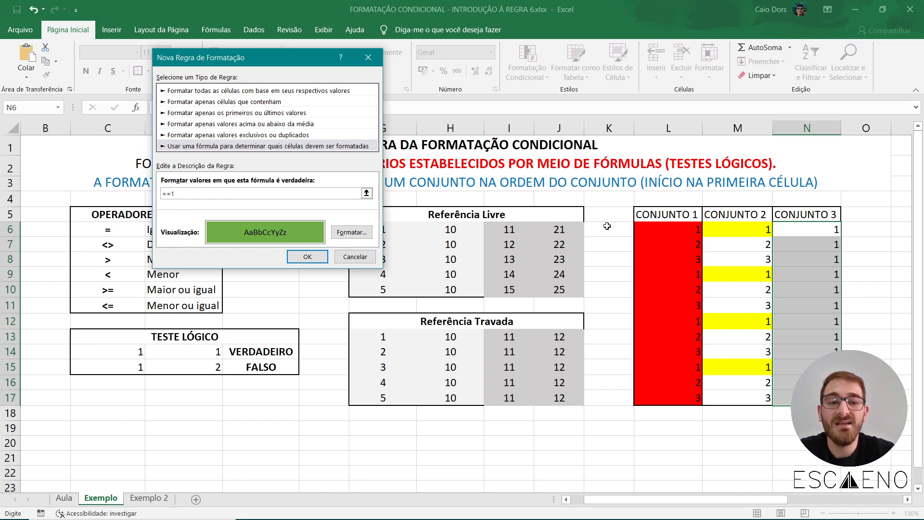
click(657, 229)
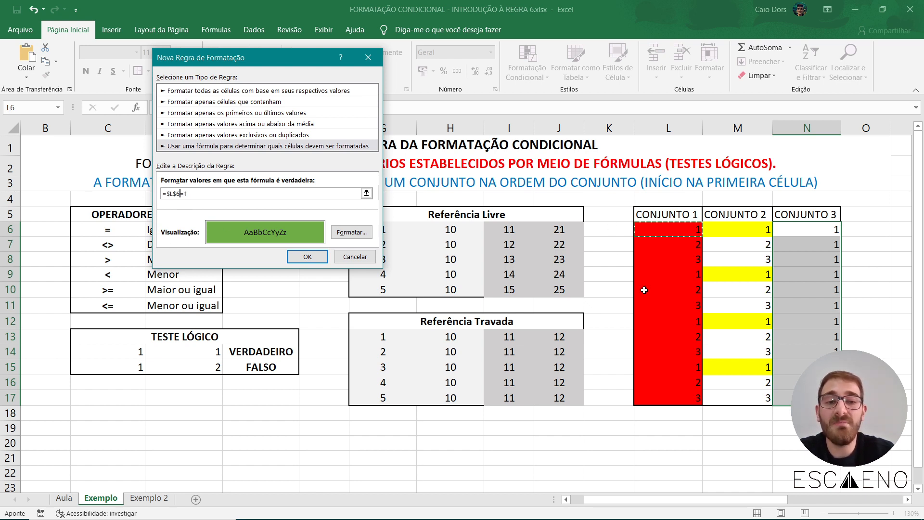
click(749, 228)
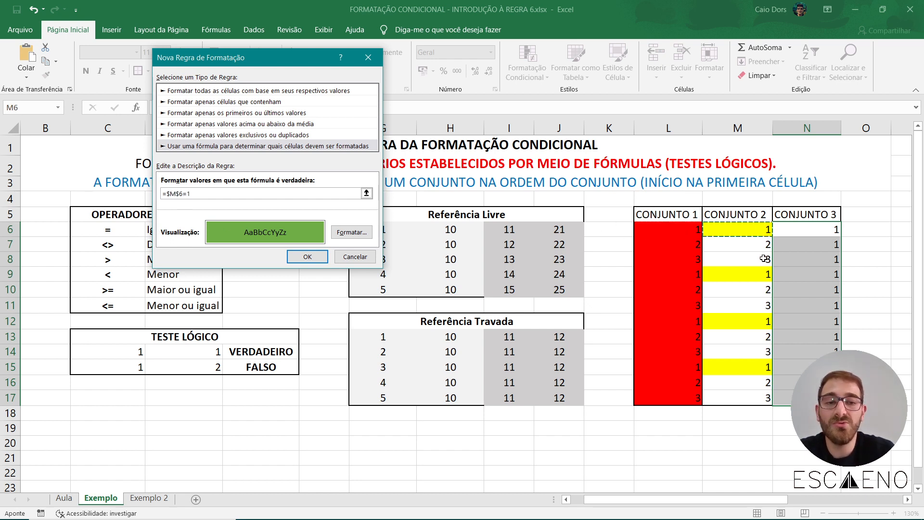
click(180, 193)
key(BackSpace)
key(Left)
key(BackSpace)
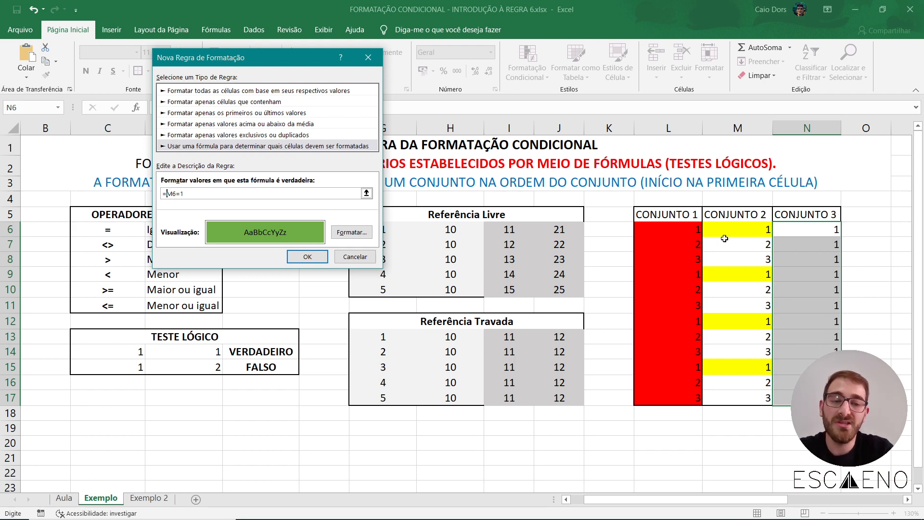
click(301, 256)
click(289, 289)
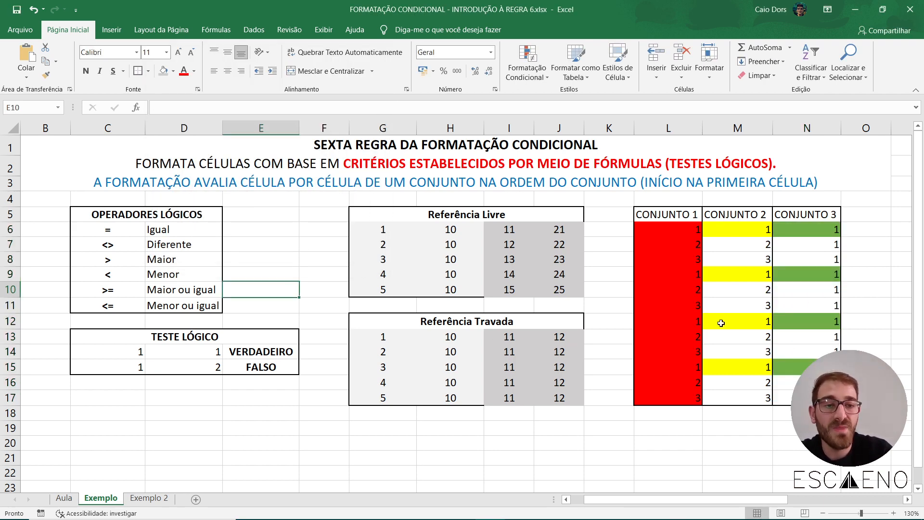
Compare the green formatting of the CONJUNTO 3 cells in N6:N17 with the CONJUNTO 2 values in M6:M17.
drag(826, 227, 818, 399)
click(813, 428)
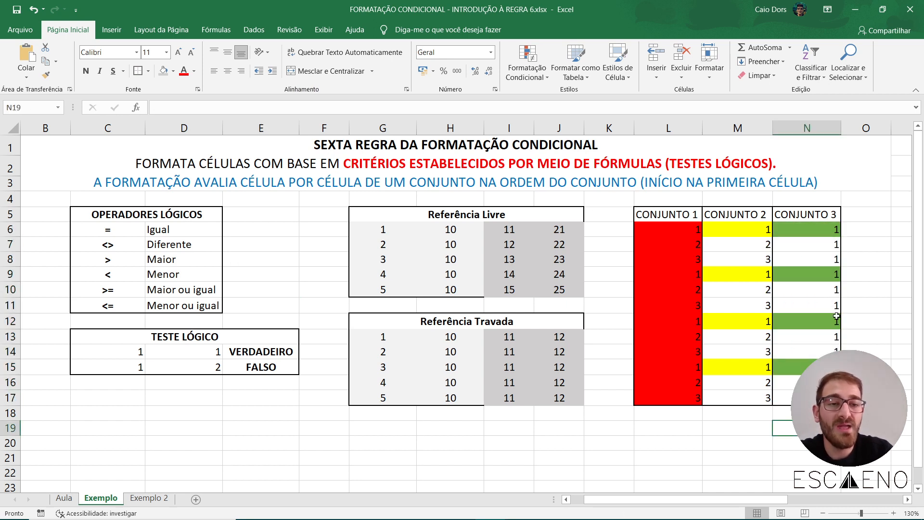
drag(820, 227, 817, 397)
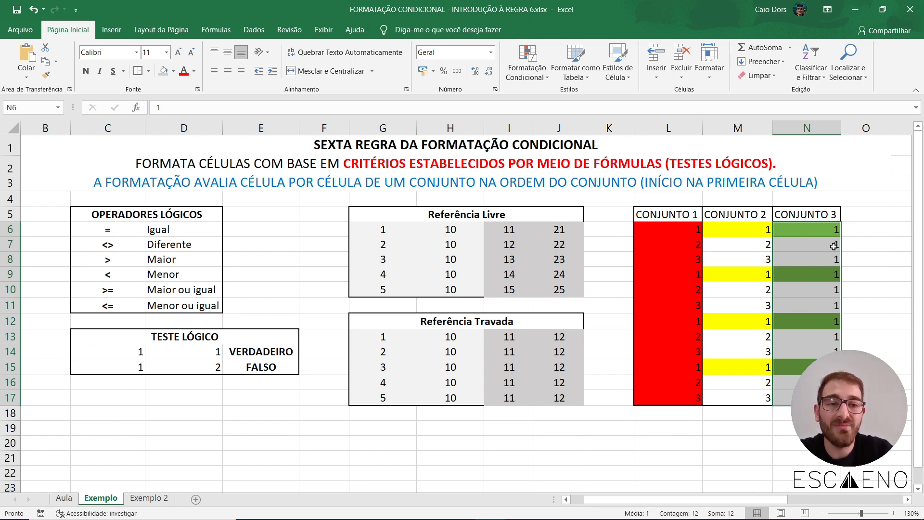
drag(770, 230, 751, 398)
click(709, 423)
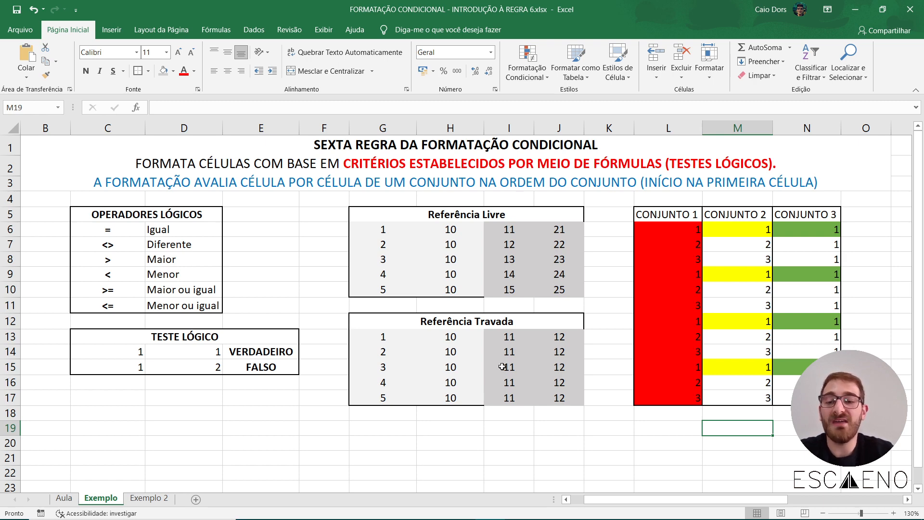
On the Exemplo 2 sheet, enter a salesperson's full name under Vendedor in K5 and check a matching row of the sales table.
click(149, 497)
click(565, 363)
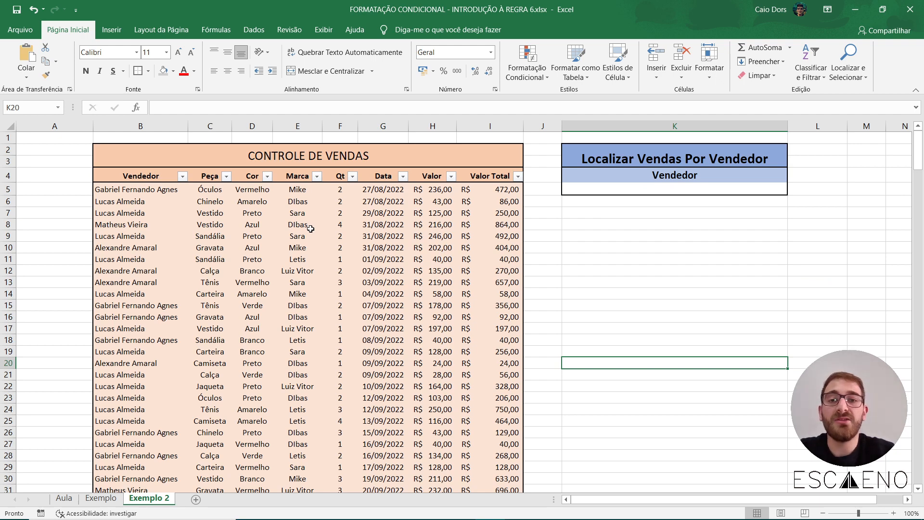
click(673, 187)
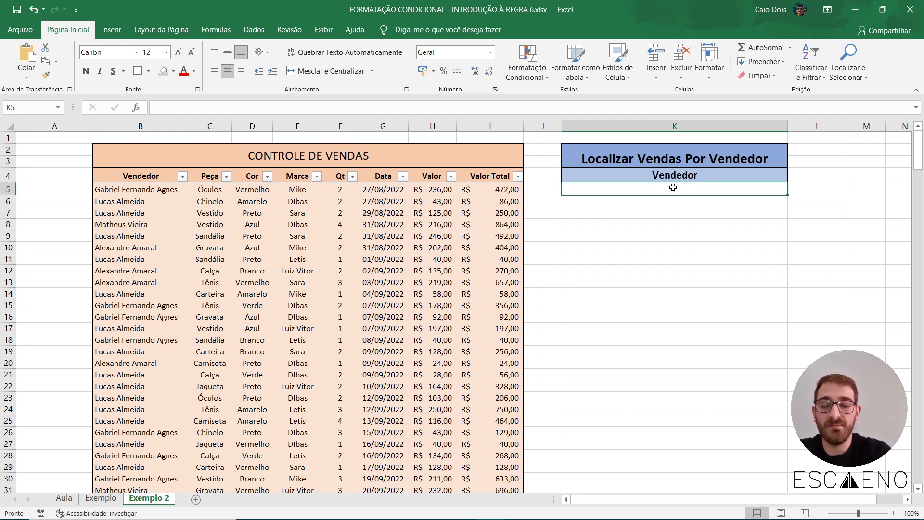
text(Lucas Almeida)
key(Return)
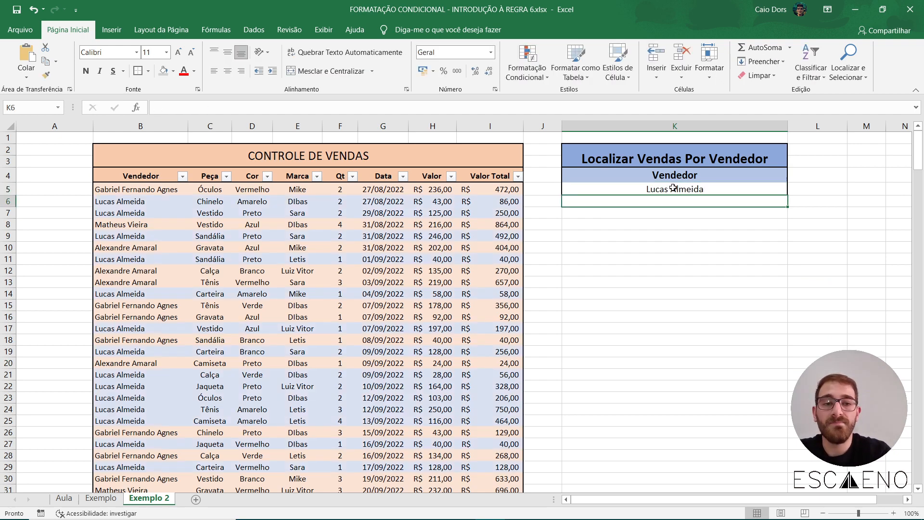
drag(130, 201, 486, 209)
click(590, 254)
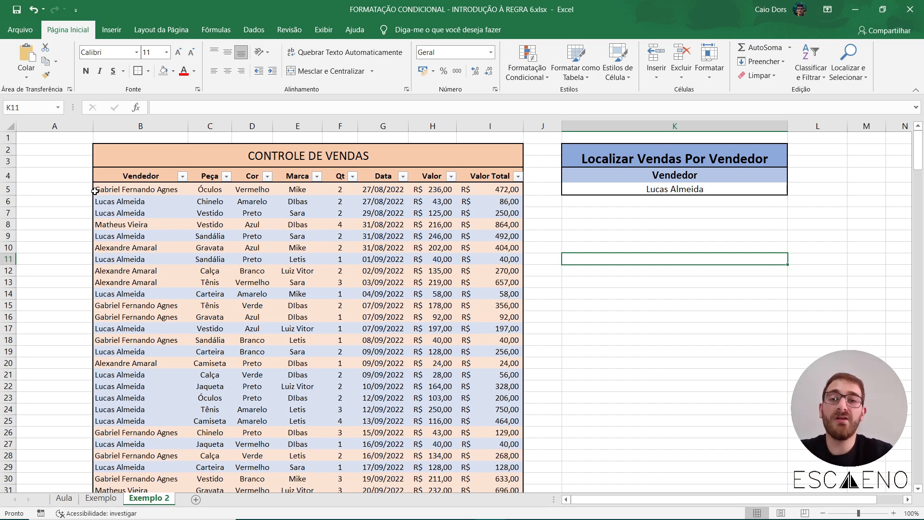
Examine the Vendedor column of the CONTROLE DE VENDAS table alongside the Peça and Marca columns, comparing entries in rows 5 and 6.
drag(110, 191, 111, 452)
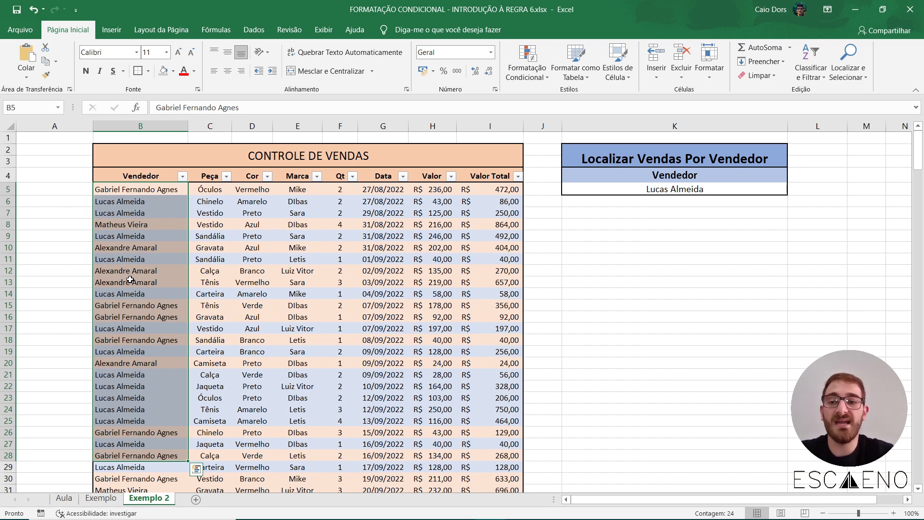
click(264, 203)
click(211, 181)
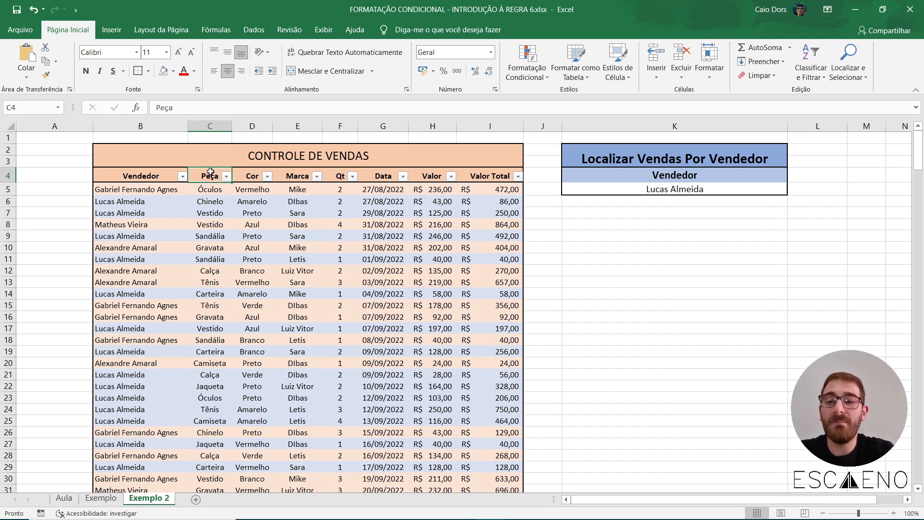
click(293, 178)
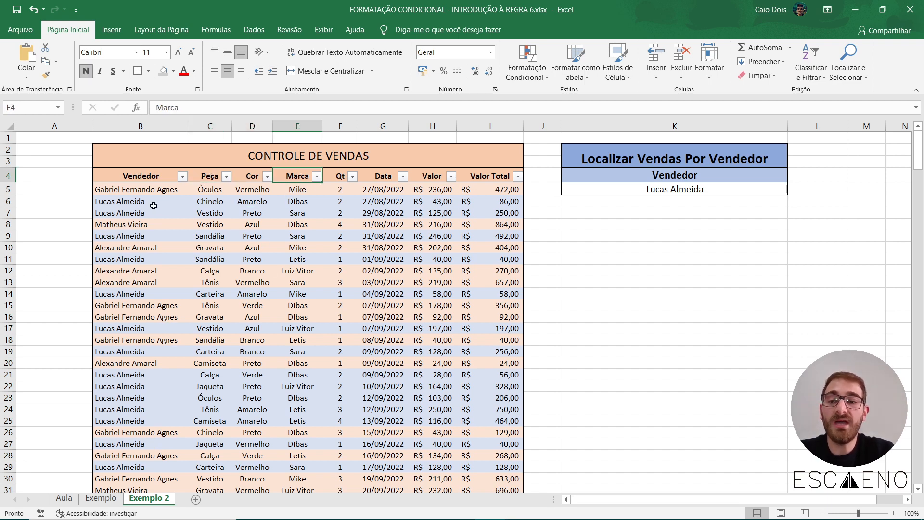
drag(140, 175, 134, 444)
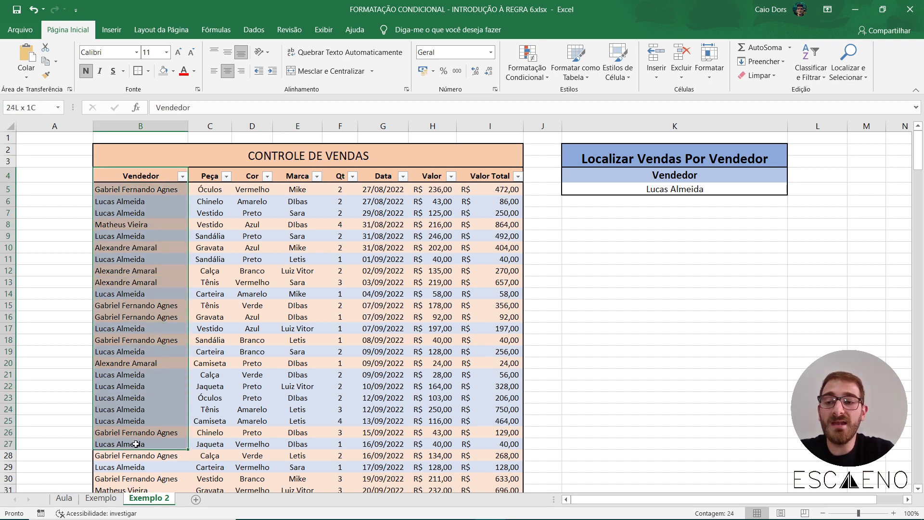
click(273, 298)
click(209, 202)
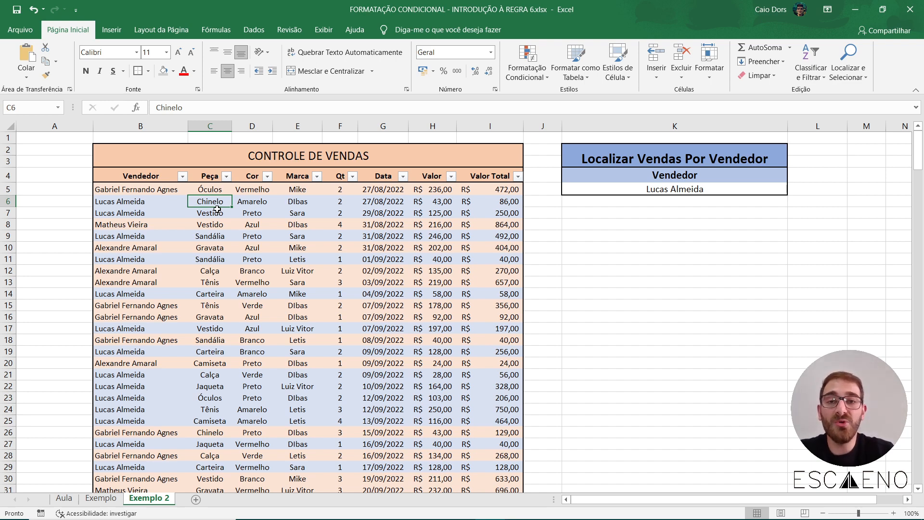
click(144, 201)
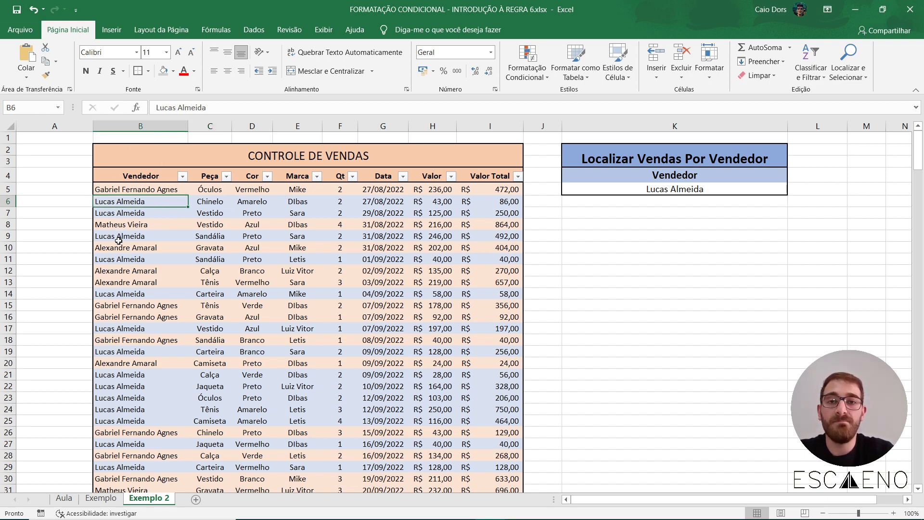
click(211, 191)
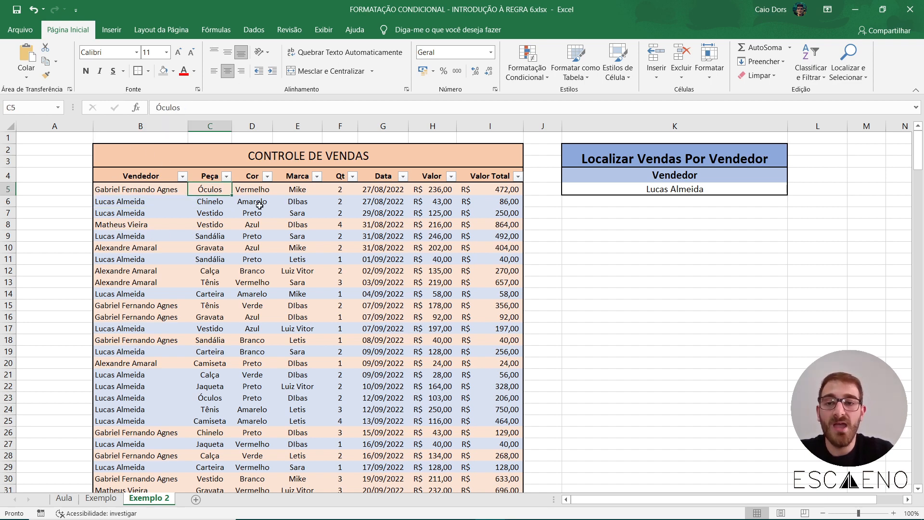
click(299, 201)
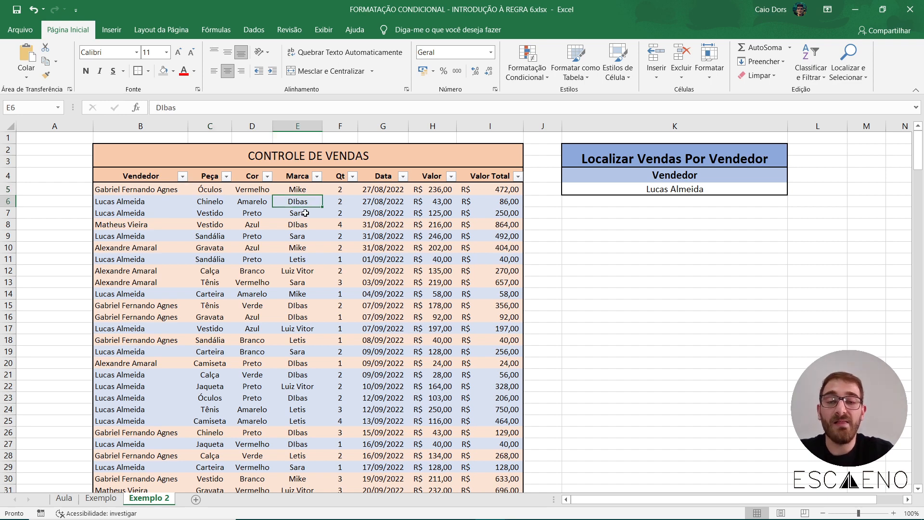